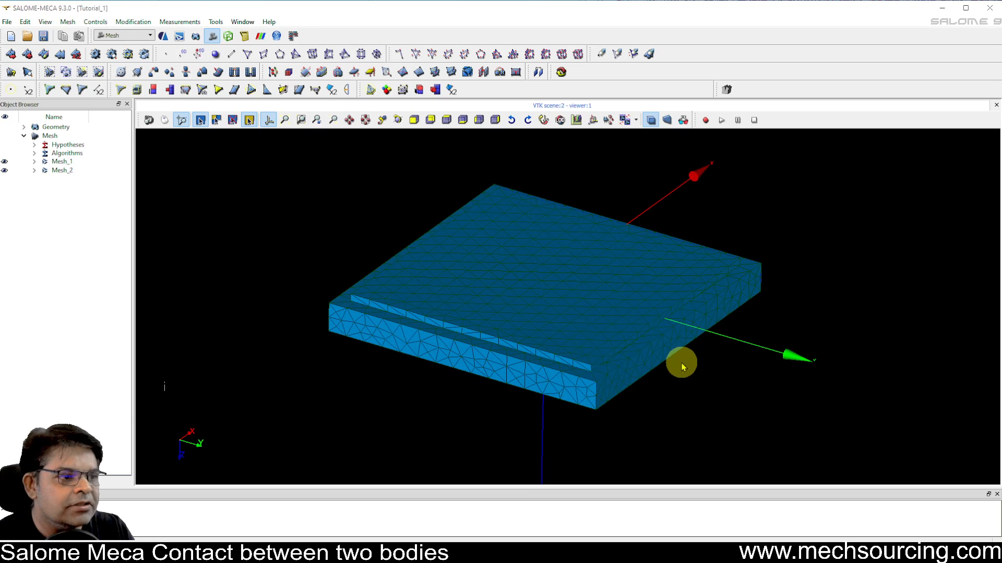
# Switch to the Geometry module and display Extrusion_1 and Extrusion_2 fitted in the view.
pyautogui.keyDown('ctrl'); pyautogui.moveTo(698, 361); pyautogui.dragTo(501, 286, button='right'); pyautogui.keyUp('ctrl')
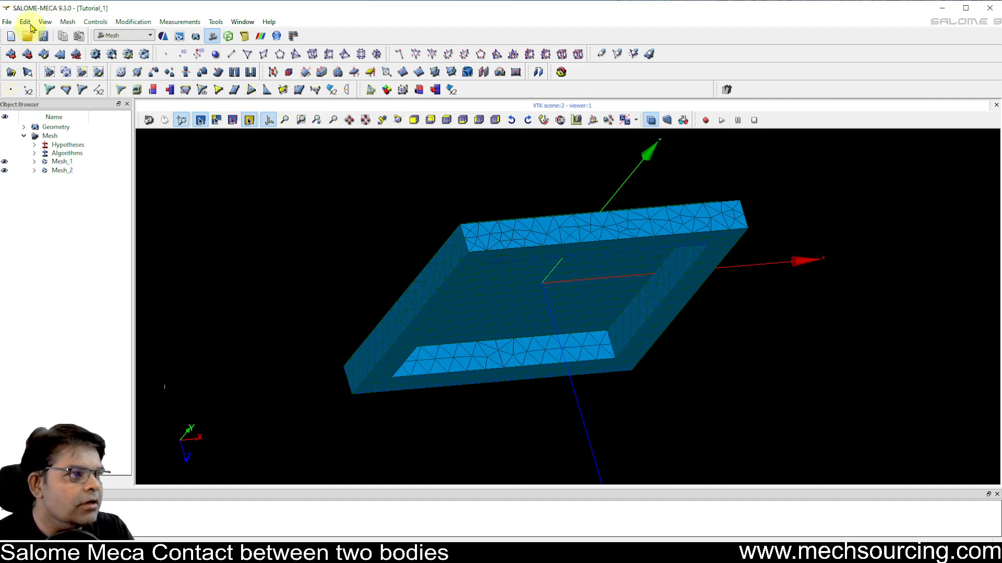
pyautogui.click(112, 35)
pyautogui.click(144, 72)
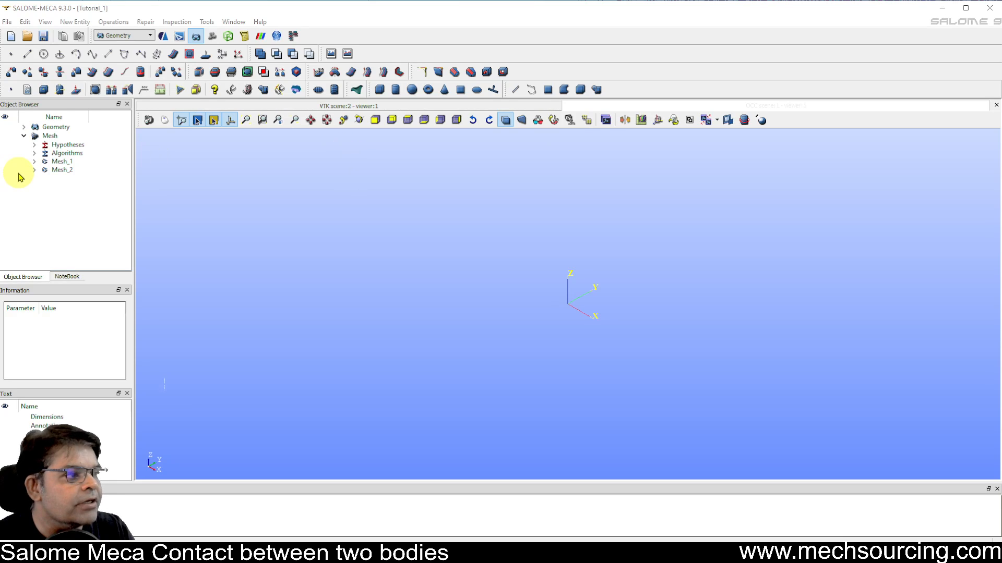
pyautogui.click(23, 127)
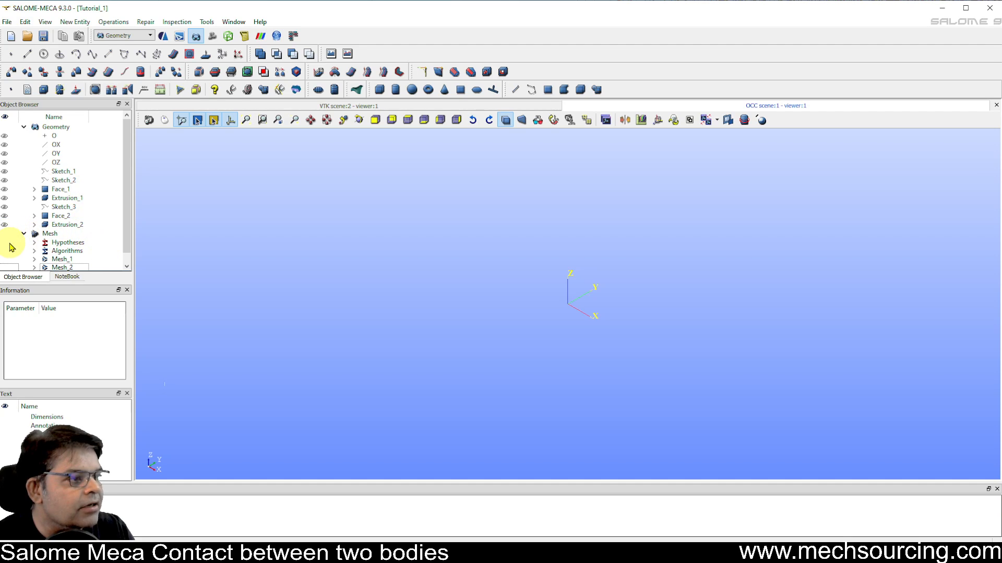
pyautogui.click(9, 225)
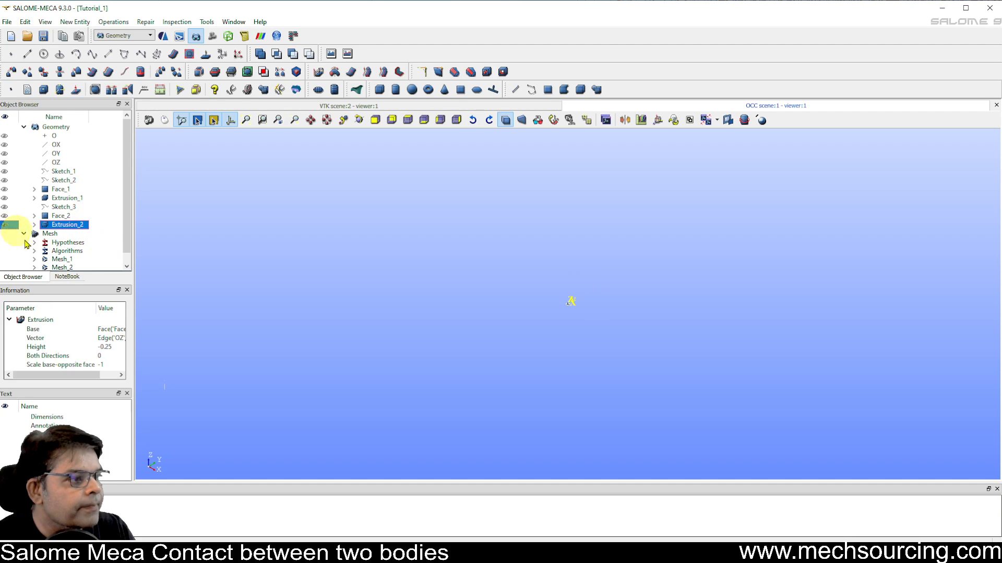
pyautogui.click(9, 199)
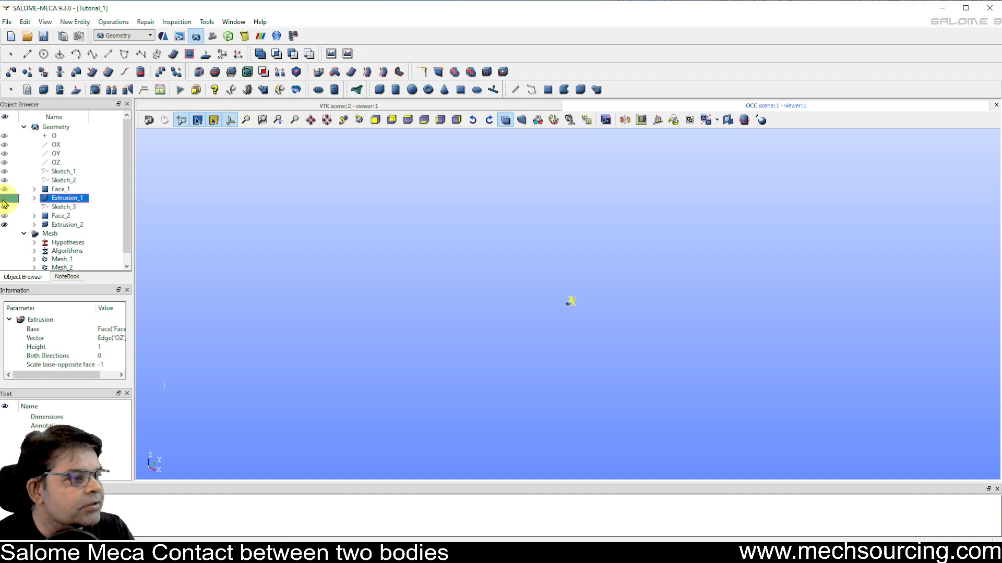
pyautogui.click(246, 120)
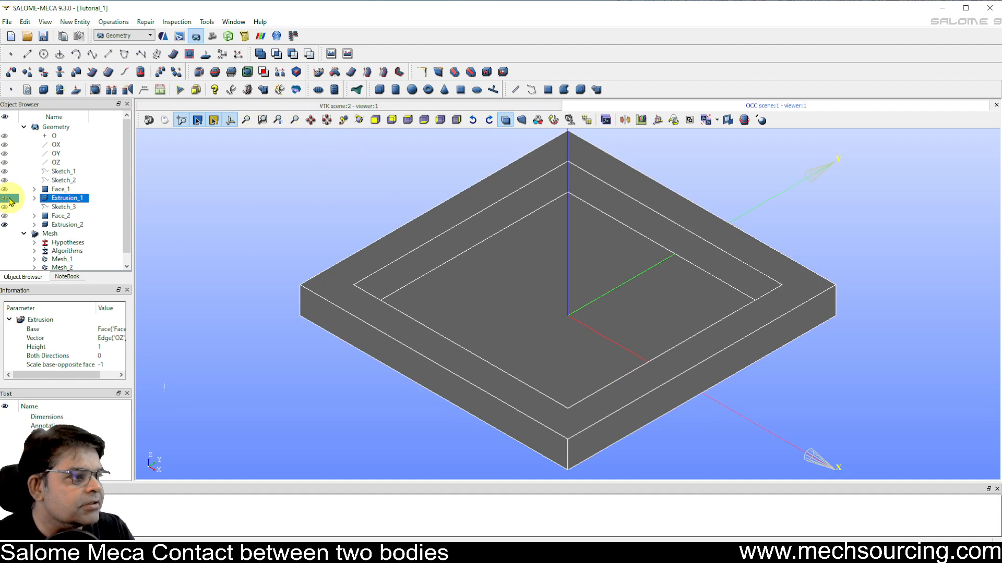
pyautogui.moveTo(642, 394); pyautogui.dragTo(662, 185)
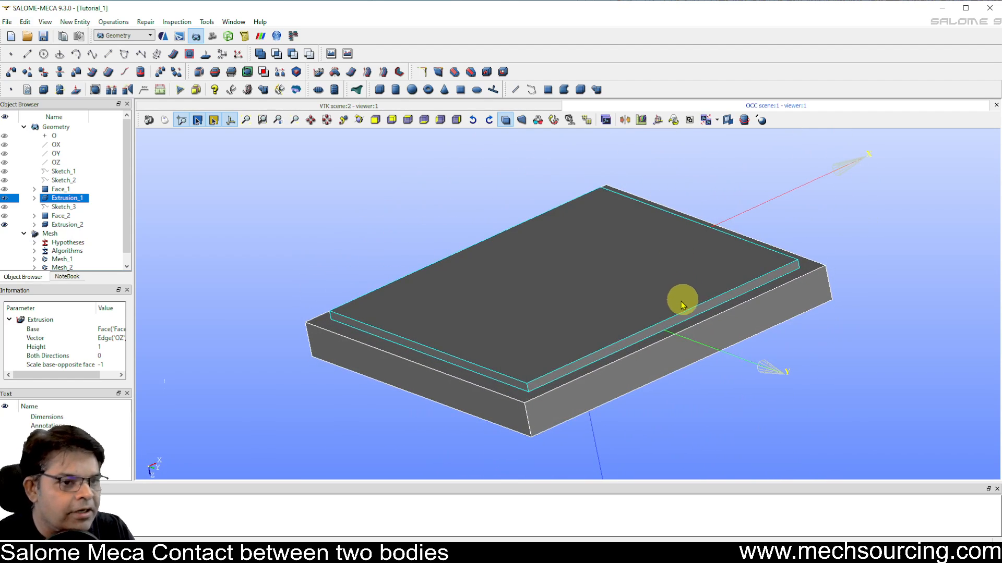
pyautogui.moveTo(678, 298); pyautogui.dragTo(772, 323)
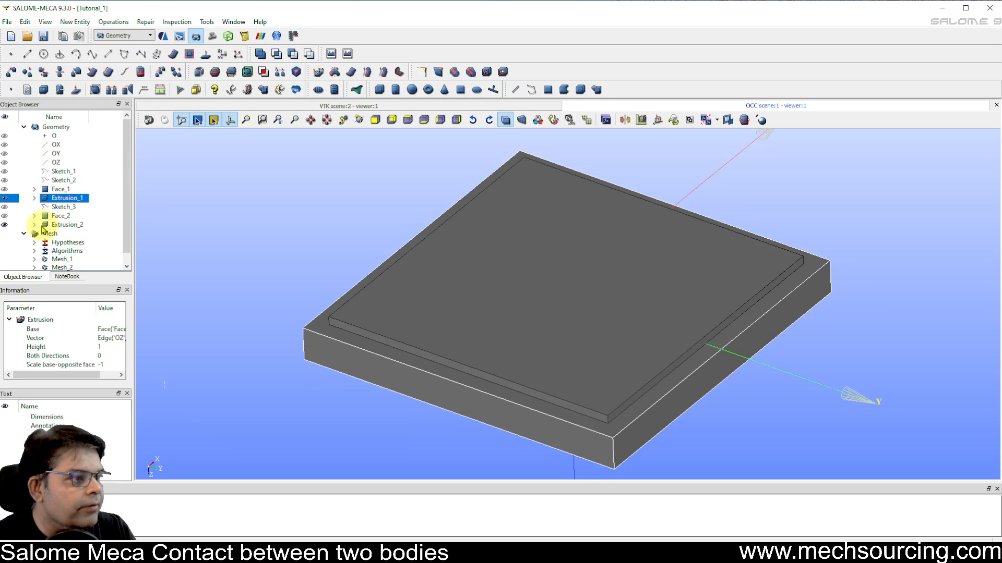
# Examine the sub-items of Face_2 and Extrusion_1 and the definitions of the fixed and contact1 groups.
pyautogui.click(61, 216)
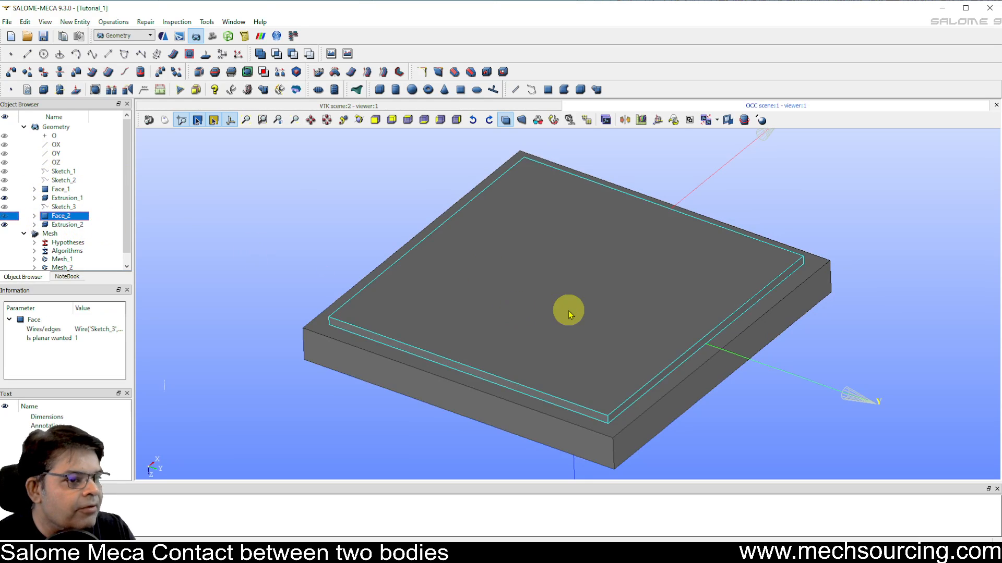
pyautogui.click(35, 216)
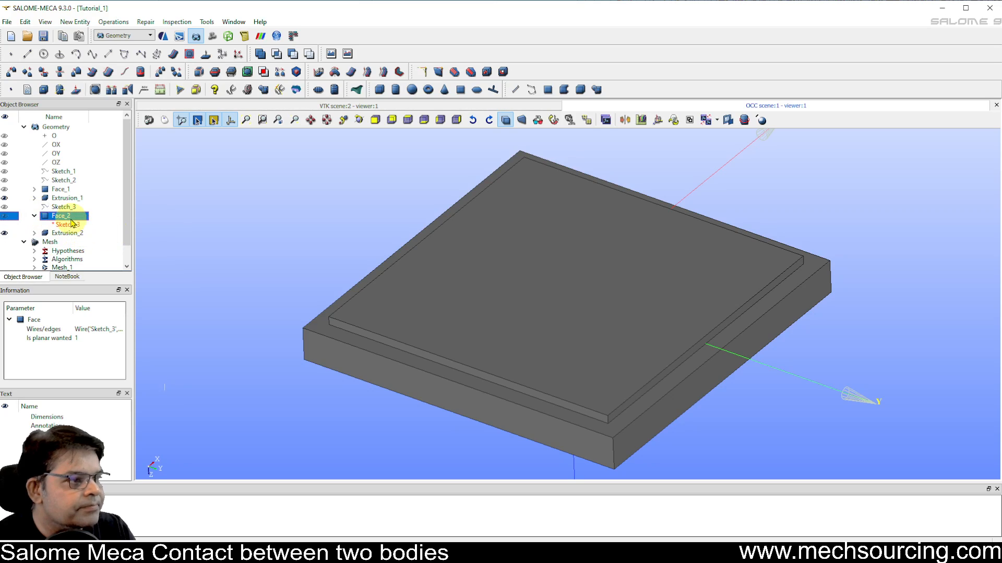
pyautogui.click(35, 216)
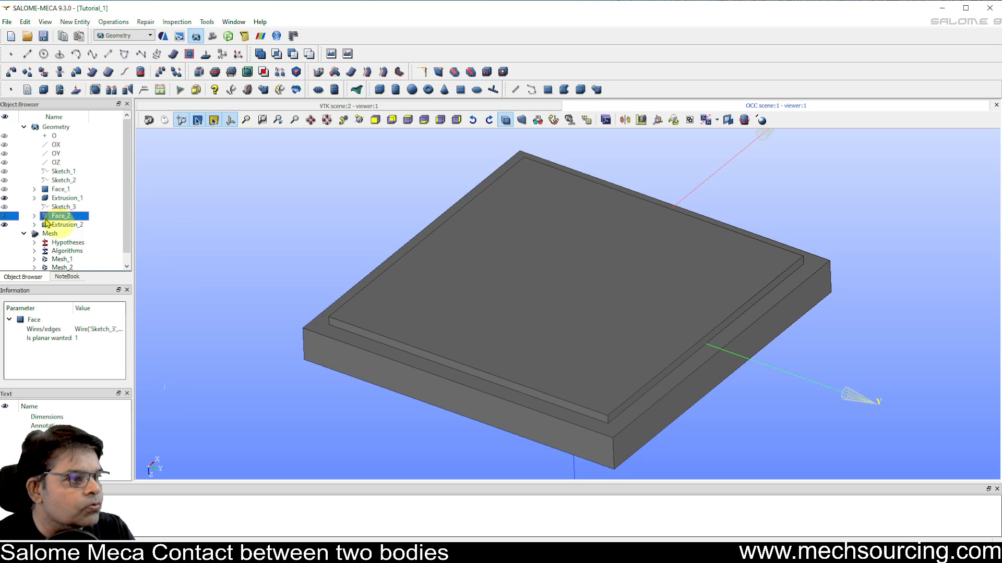
pyautogui.click(34, 199)
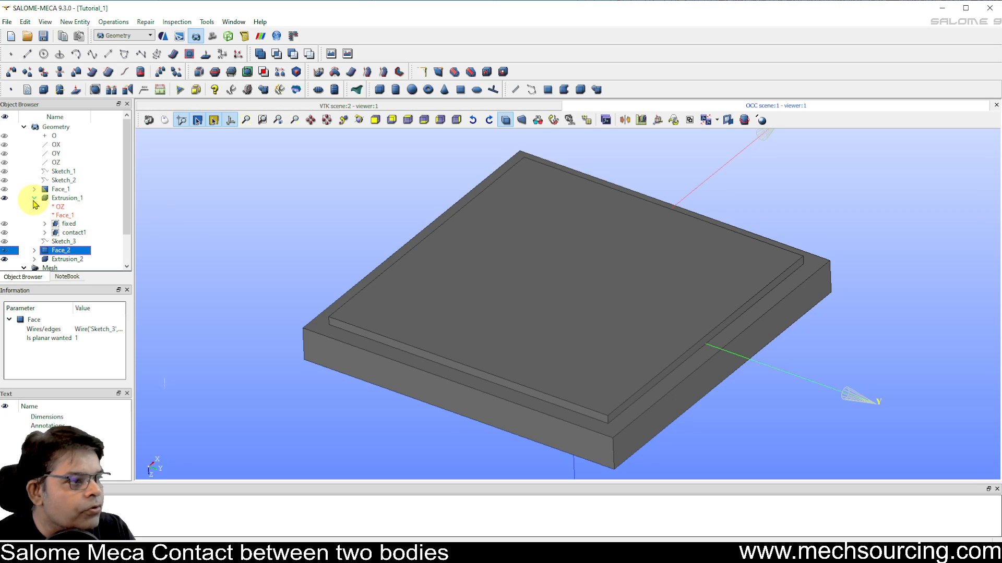
pyautogui.click(72, 227)
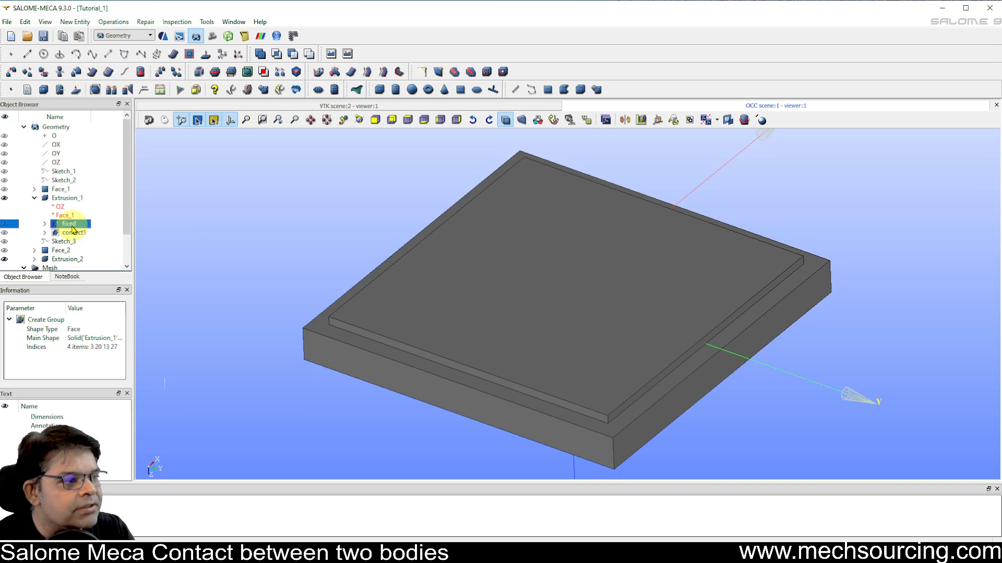
pyautogui.click(78, 236)
pyautogui.click(73, 226)
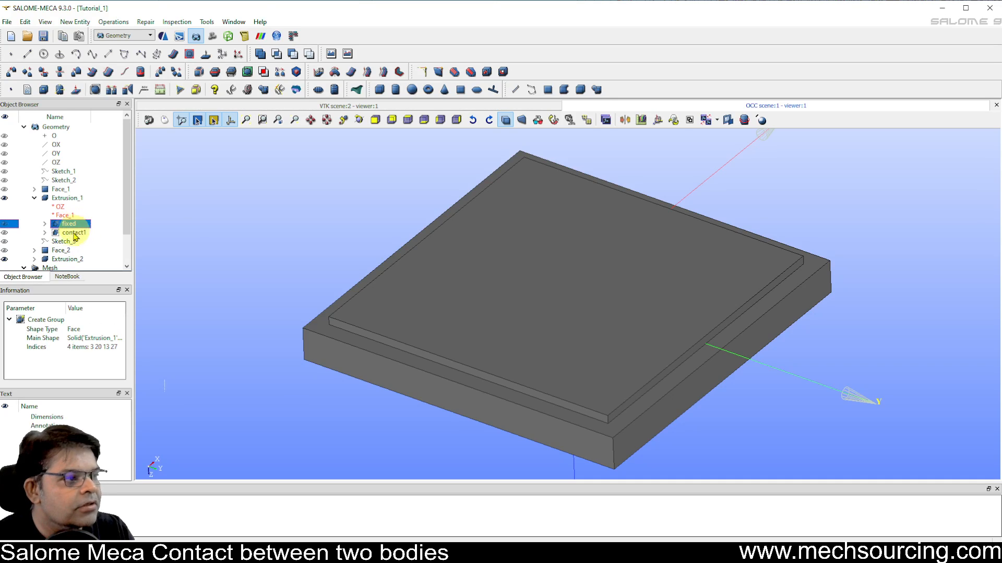
pyautogui.click(74, 236)
pyautogui.click(74, 224)
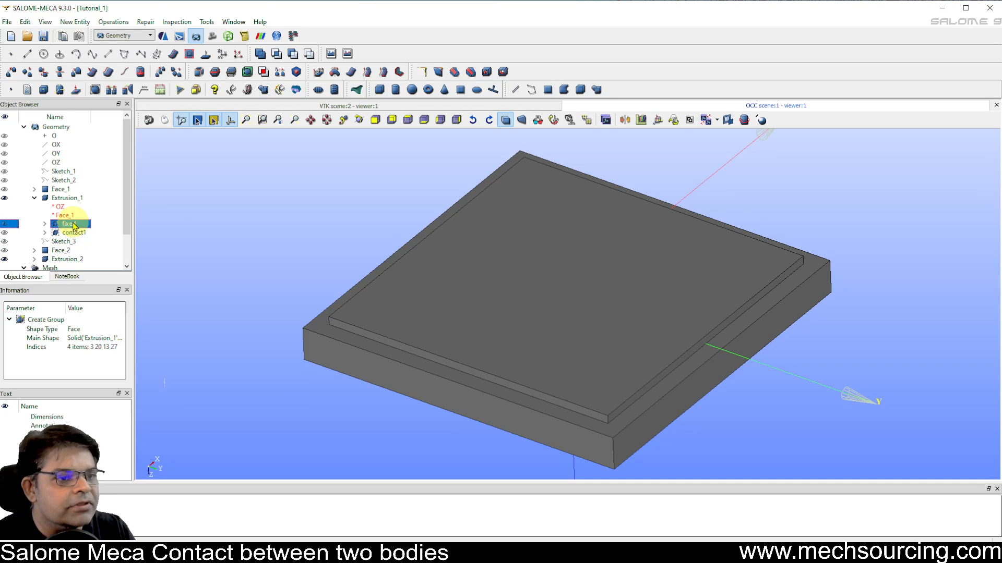
# Check on the model which faces of Extrusion_1 belong to the contact1 and fixed groups.
pyautogui.click(8, 225)
pyautogui.click(8, 224)
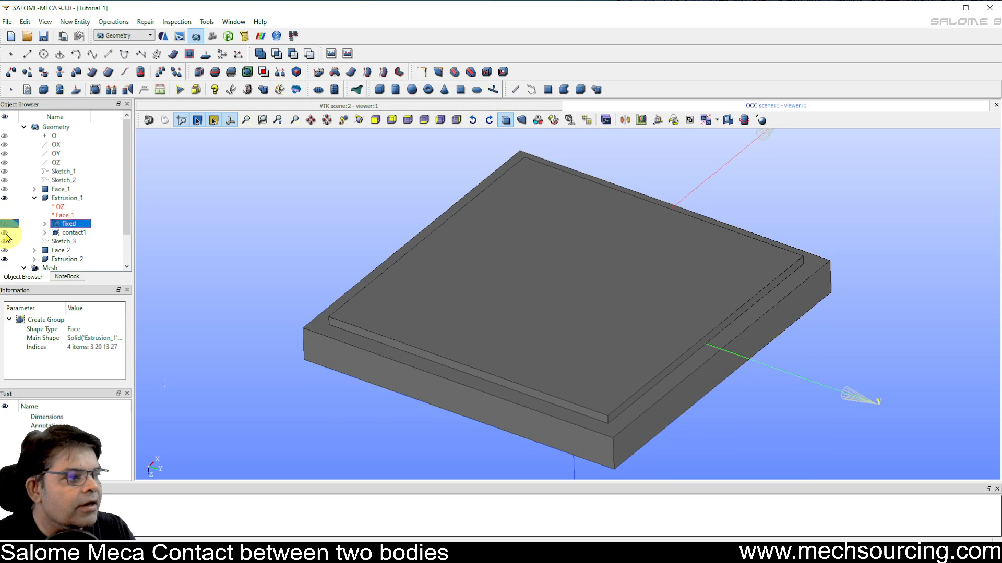
pyautogui.click(5, 233)
pyautogui.moveTo(469, 346); pyautogui.dragTo(447, 335)
pyautogui.click(8, 232)
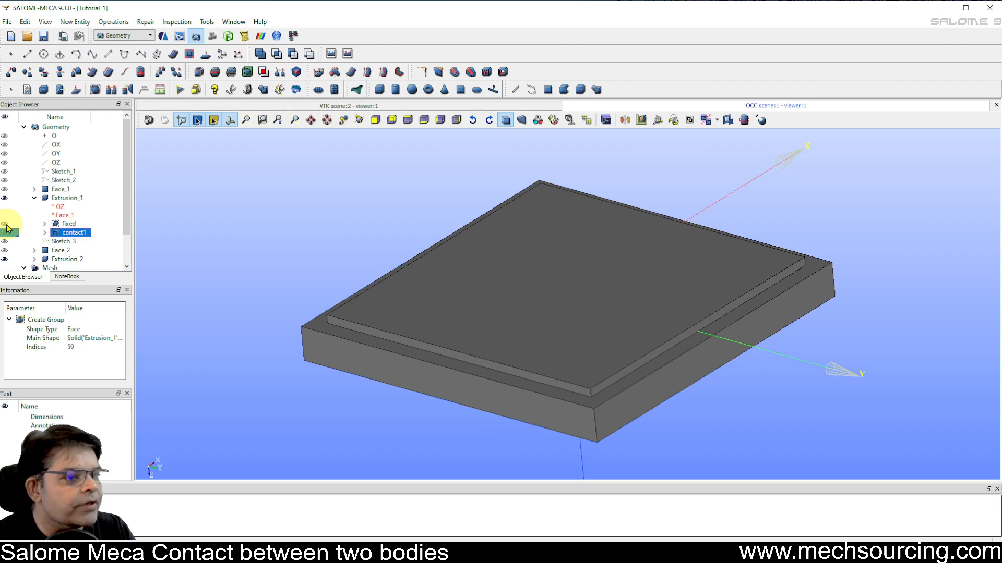
pyautogui.click(8, 226)
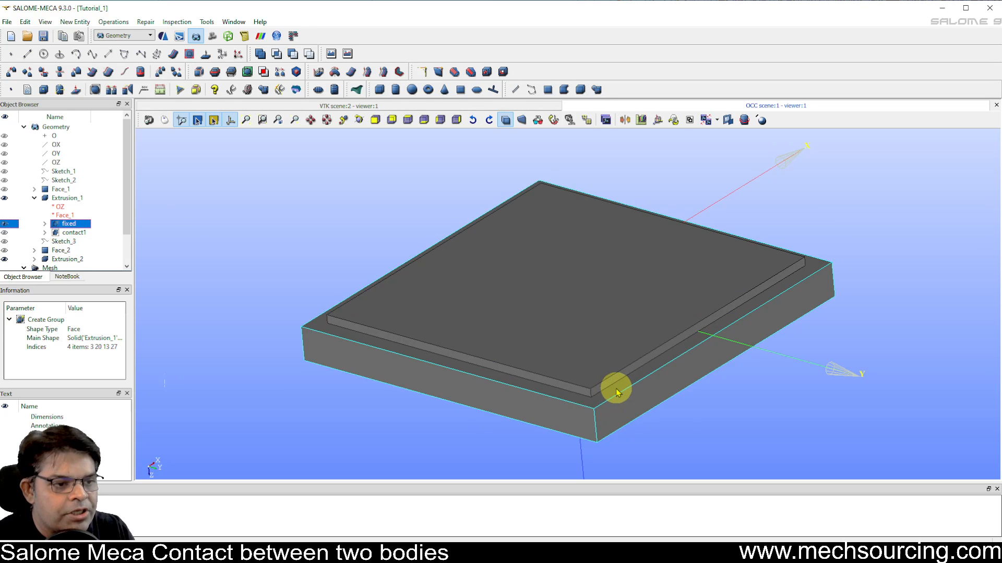
pyautogui.moveTo(617, 390)
pyautogui.keyDown('ctrl'); pyautogui.mouseDown(button='right')
pyautogui.moveTo(635, 335)
pyautogui.moveTo(627, 290)
pyautogui.moveTo(584, 381)
pyautogui.moveTo(628, 391)
pyautogui.mouseUp(button='right'); pyautogui.keyUp('ctrl')
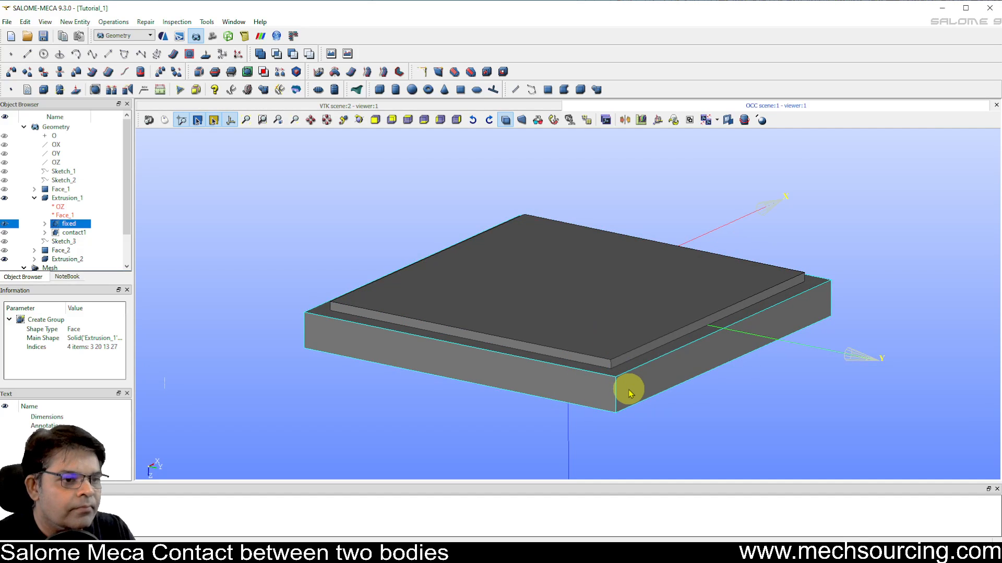
# Delete the existing groups fixed and contact1 from Extrusion_1, accepting the removal of referenced objects.
pyautogui.keyDown('ctrl'); pyautogui.click(77, 233); pyautogui.keyUp('ctrl')
pyautogui.rightClick(84, 232)
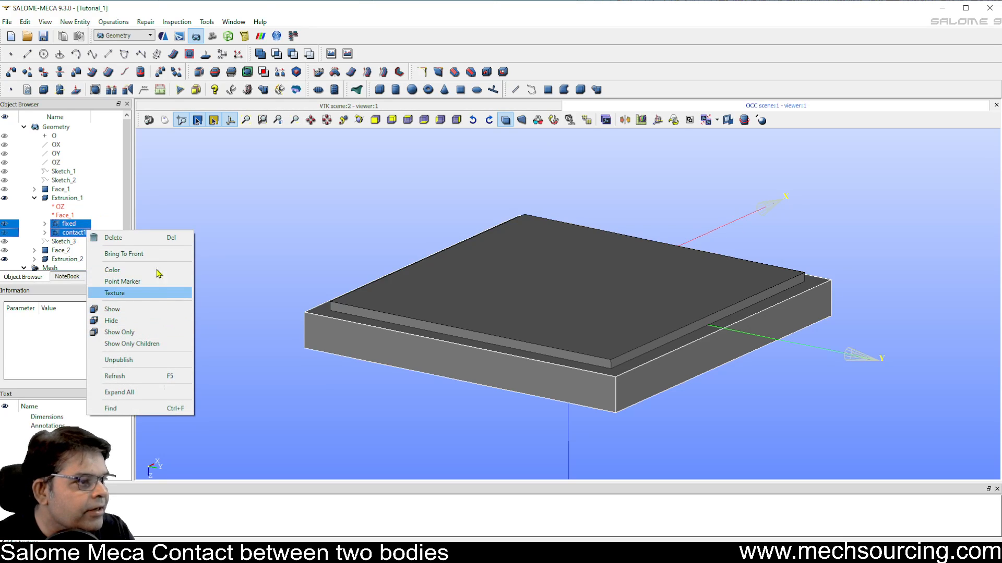
pyautogui.click(189, 249)
pyautogui.rightClick(73, 224)
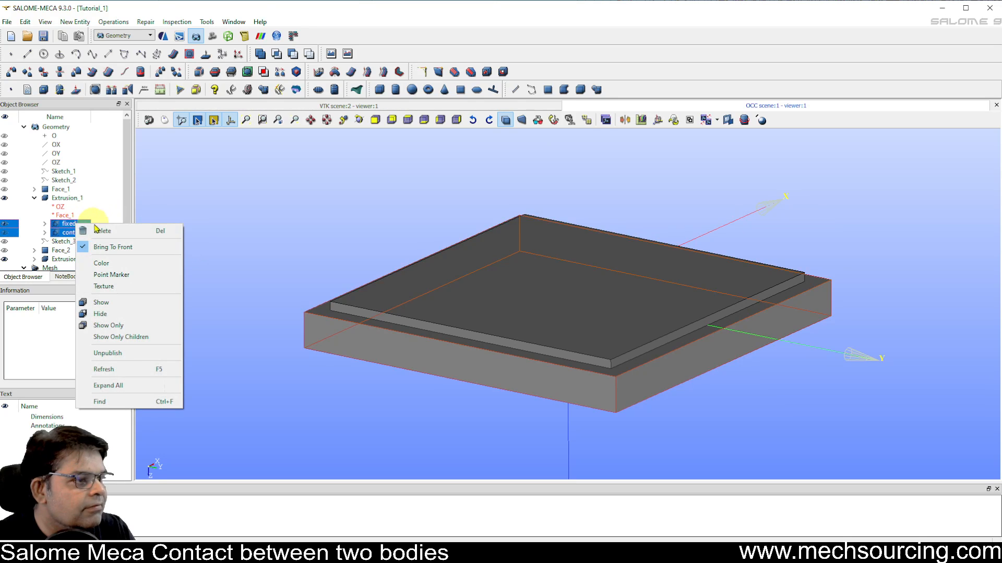
pyautogui.click(104, 228)
pyautogui.click(503, 345)
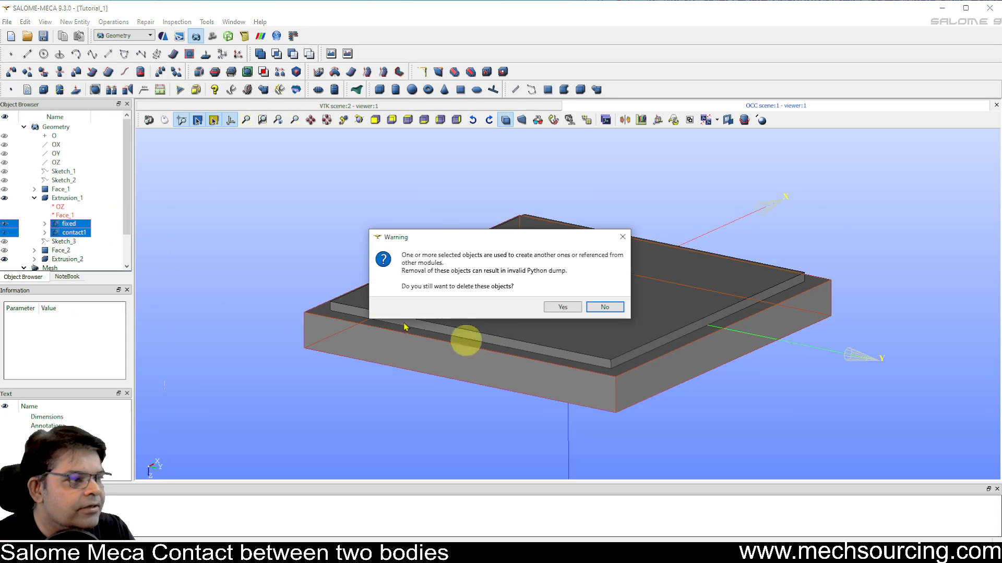
pyautogui.click(554, 311)
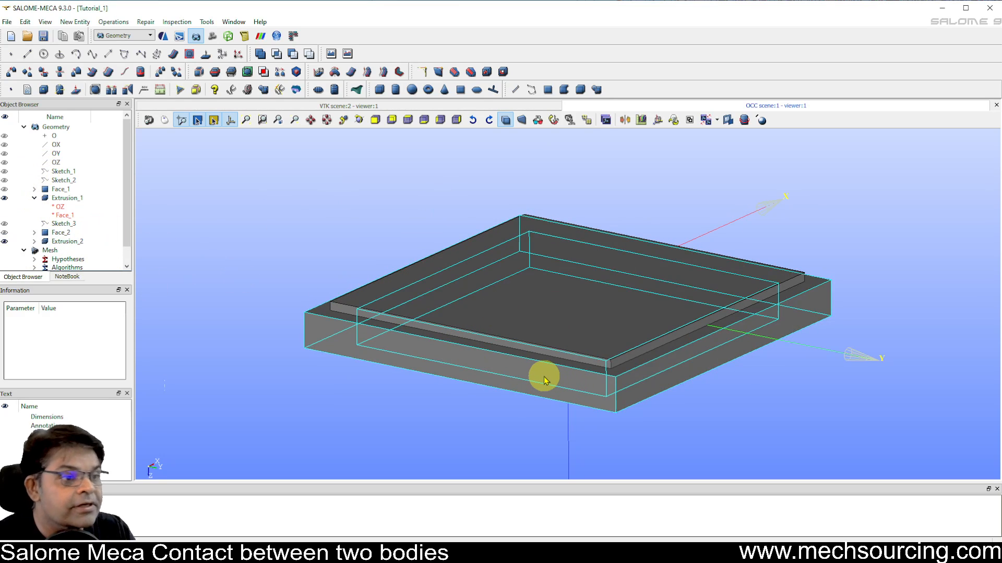
# Start a new group on Extrusion_1 with face as the shape type, keeping the model clear of the dialog.
pyautogui.click(81, 201)
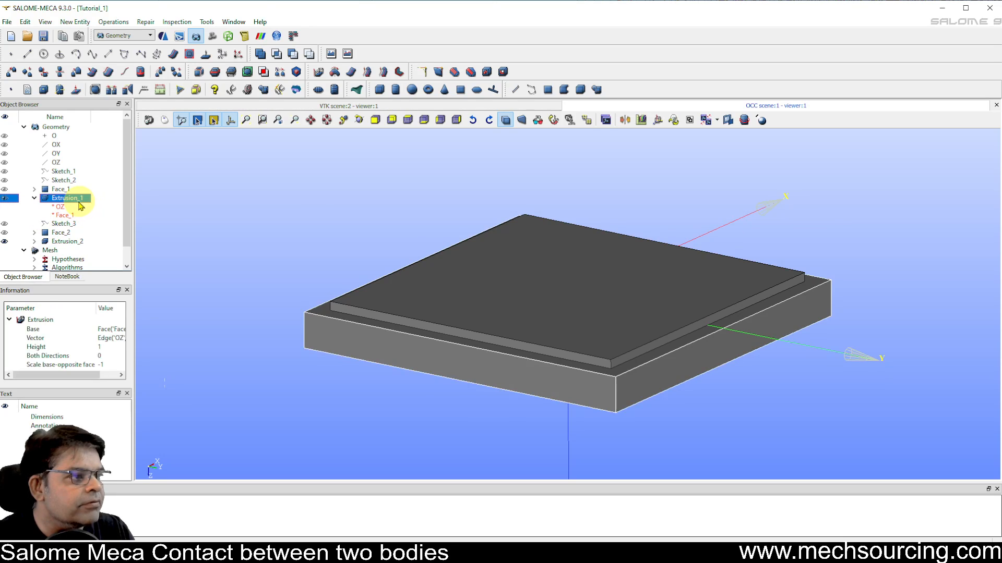
pyautogui.rightClick(65, 199)
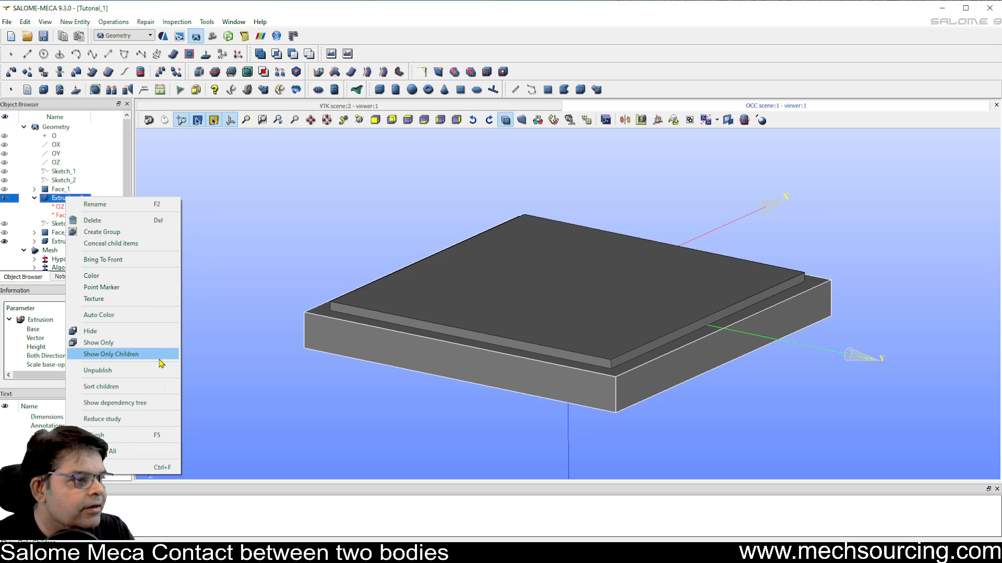
pyautogui.click(154, 232)
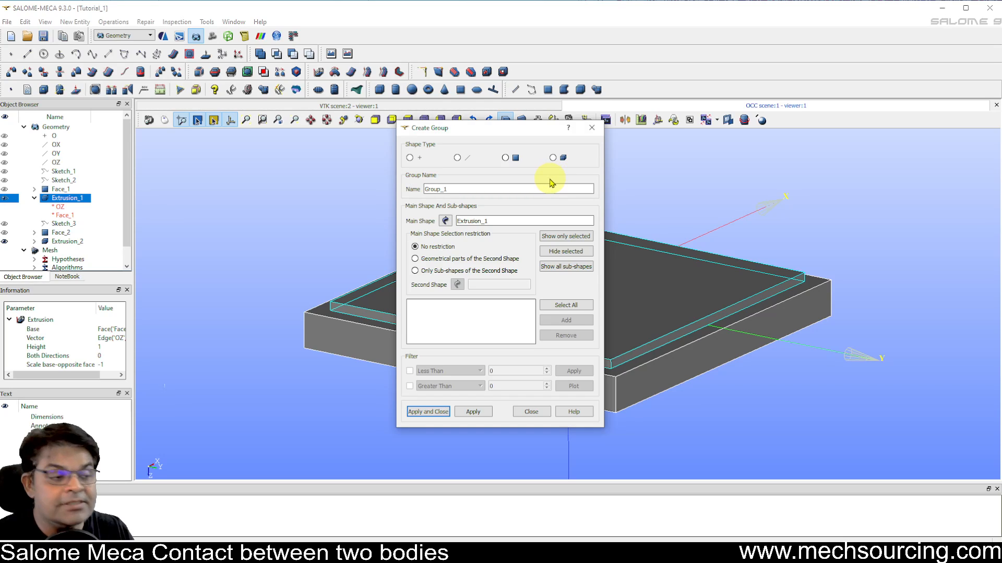
pyautogui.click(508, 159)
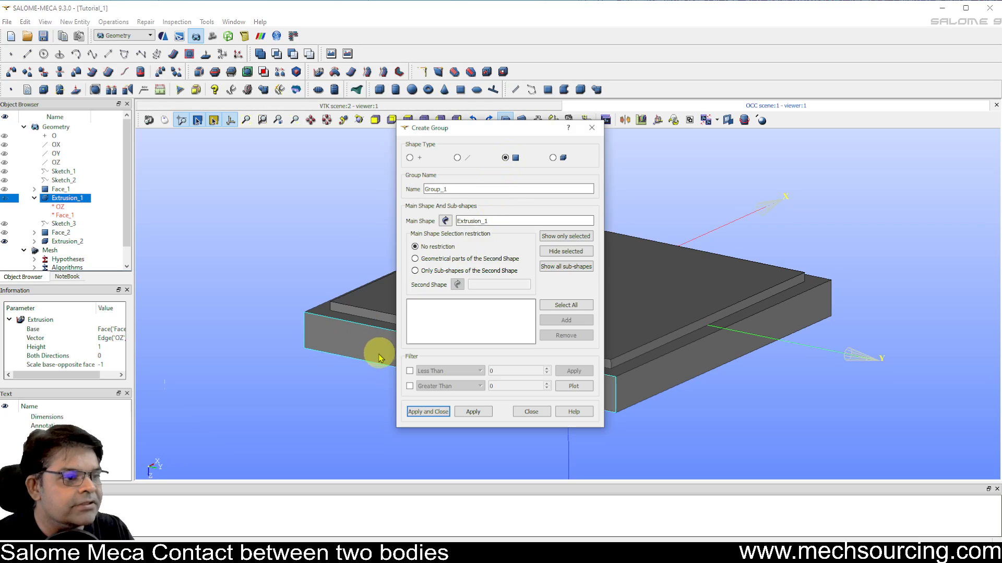
pyautogui.moveTo(468, 128); pyautogui.dragTo(816, 137)
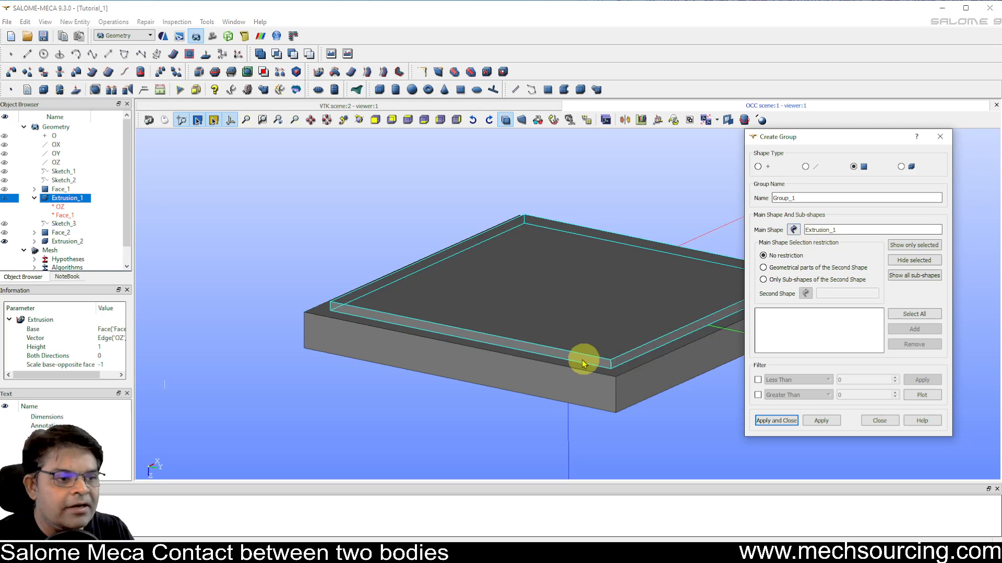
# Add the four outer side faces of Extrusion_1 to the new group and create it under its default name.
pyautogui.click(549, 373)
pyautogui.scroll(-3, 404, 366)
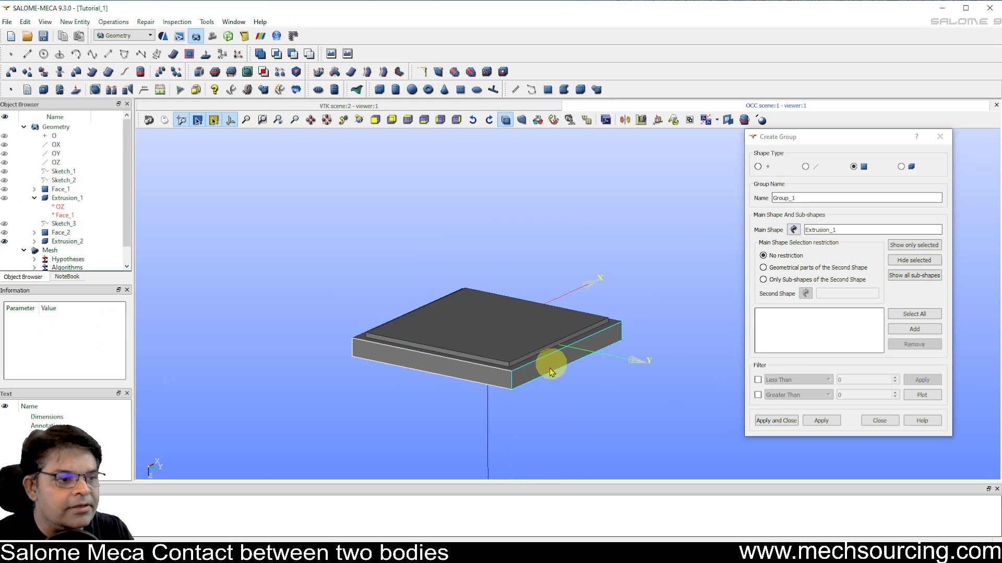
pyautogui.scroll(5, 517, 381)
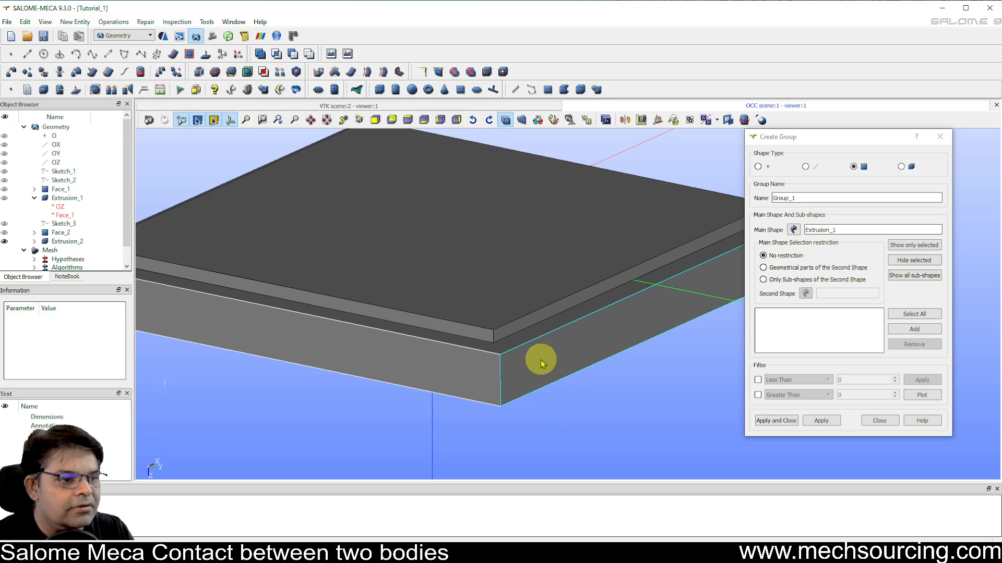
pyautogui.scroll(-5, 432, 371)
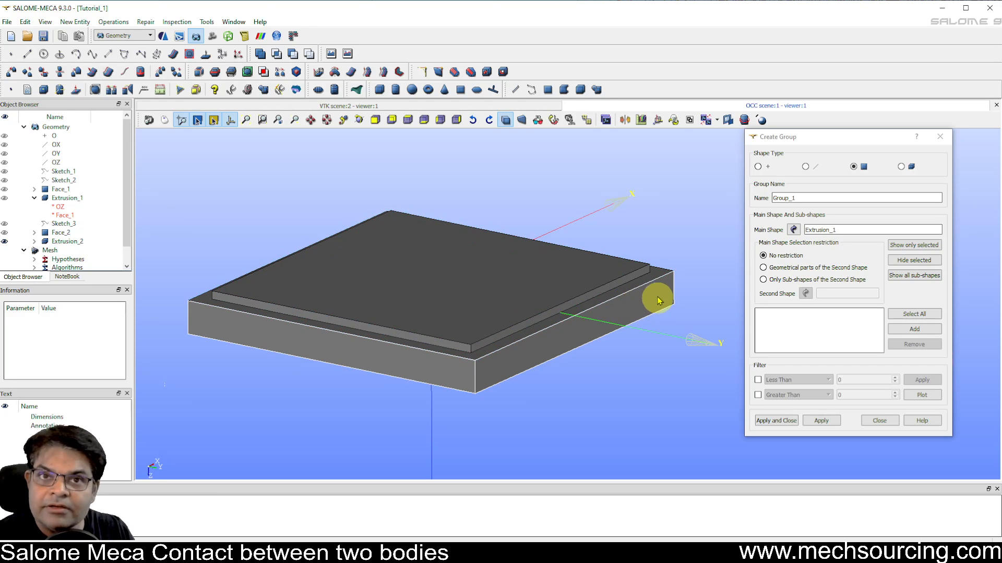
pyautogui.moveTo(607, 295); pyautogui.dragTo(199, 315)
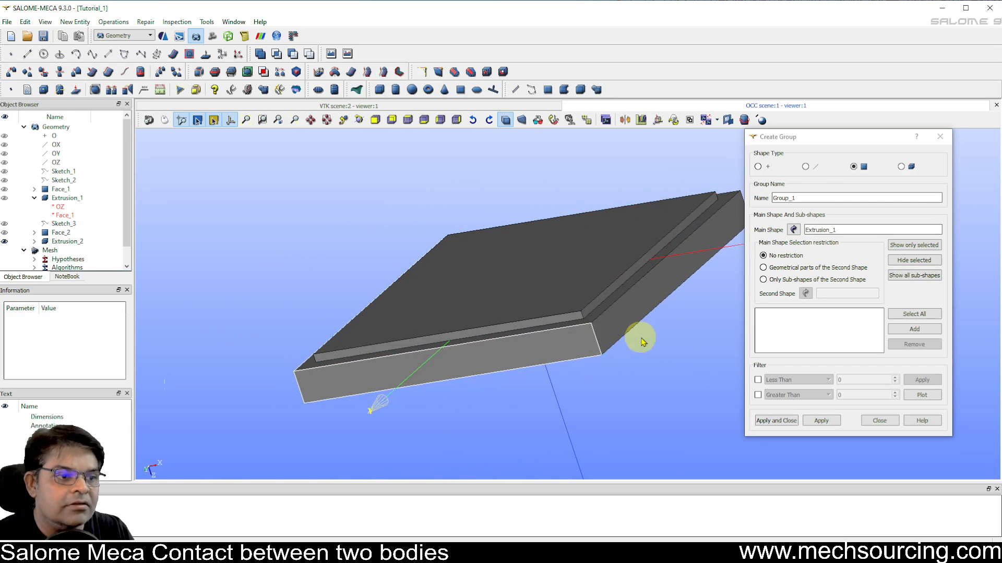
pyautogui.scroll(-5, 400, 337)
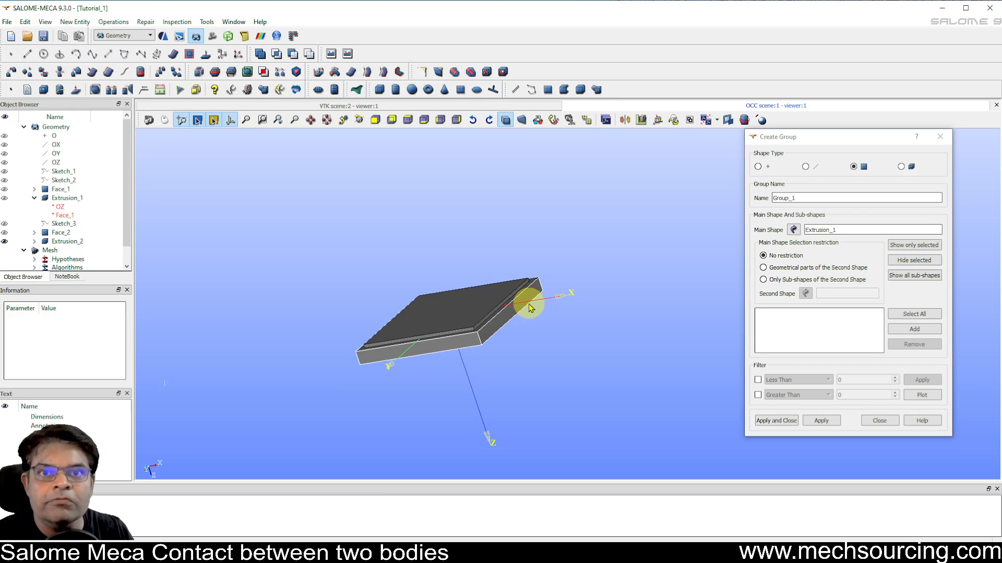
pyautogui.scroll(5, 532, 303)
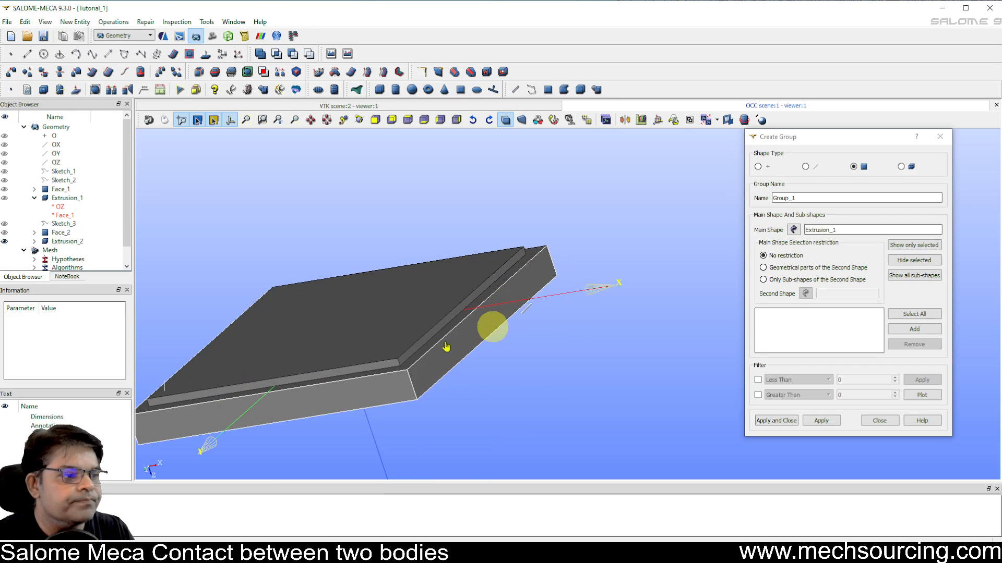
pyautogui.keyDown('ctrl'); pyautogui.moveTo(517, 327); pyautogui.dragTo(171, 324, button='right'); pyautogui.keyUp('ctrl')
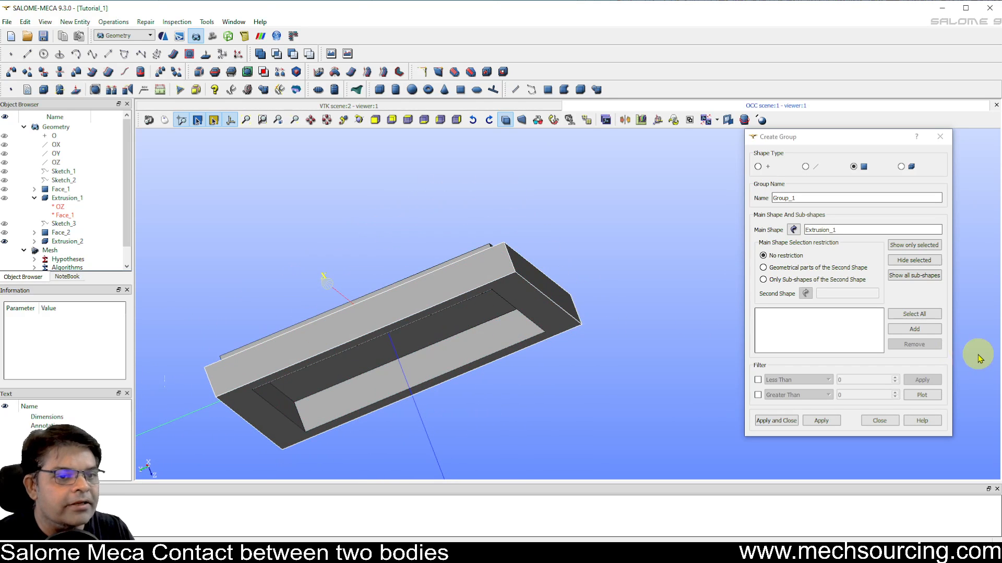
pyautogui.click(916, 330)
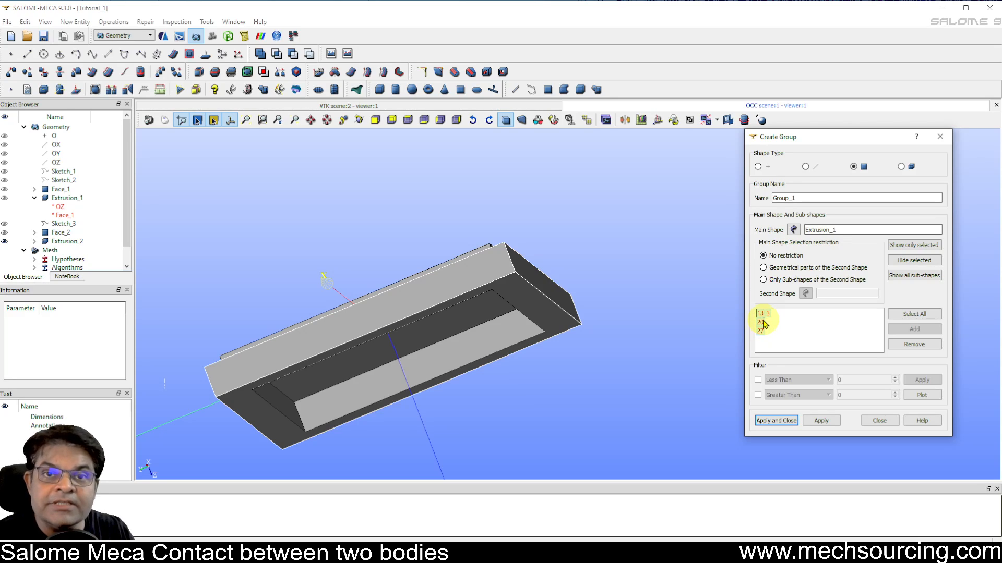
pyautogui.click(821, 420)
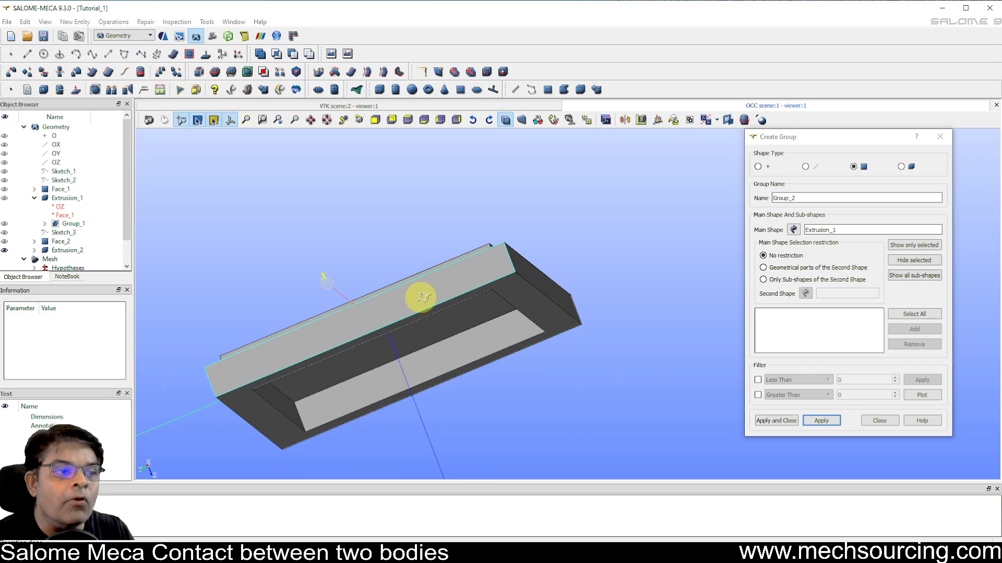
# Create a face group named contact1 from the flat rim face of Extrusion_1 on which the Extrusion_2 plate rests.
pyautogui.moveTo(421, 293); pyautogui.dragTo(637, 364)
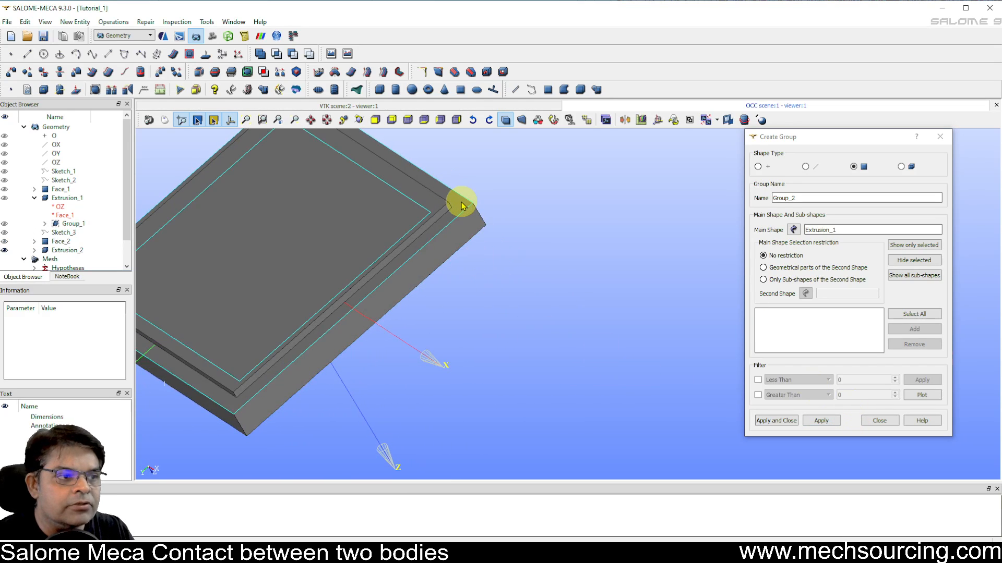
pyautogui.scroll(-5, 624, 307)
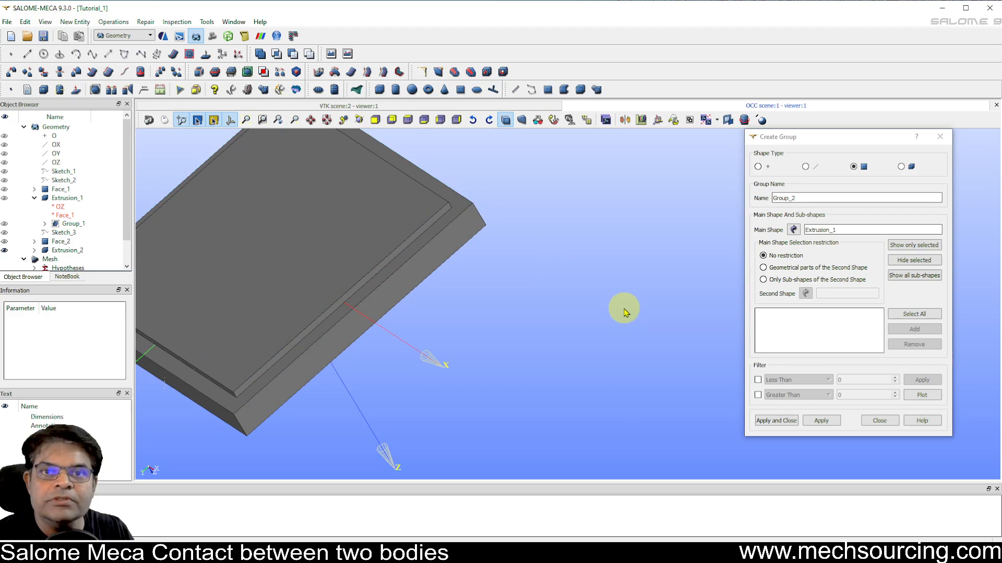
pyautogui.scroll(3, 528, 279)
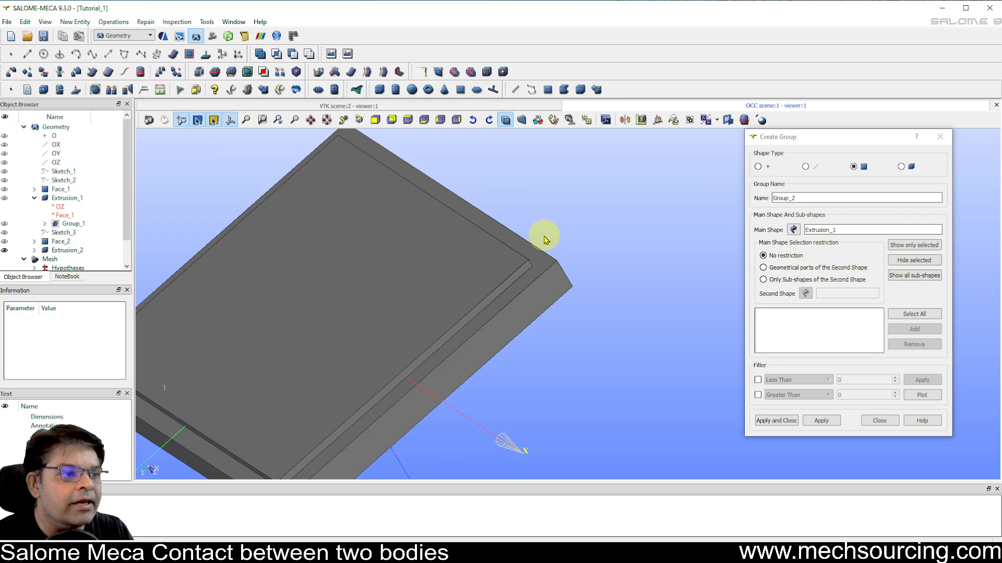
pyautogui.click(543, 261)
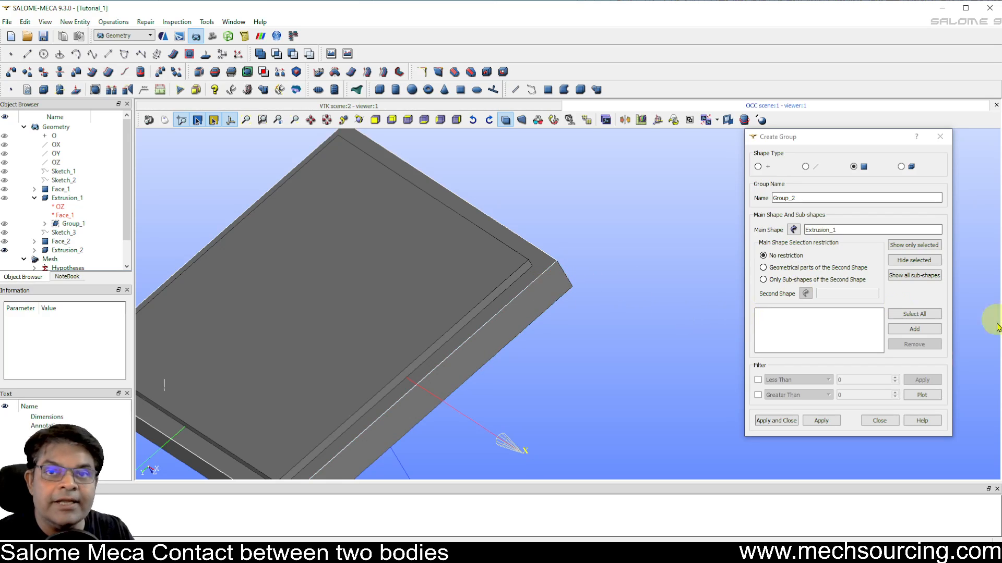
pyautogui.doubleClick(801, 197)
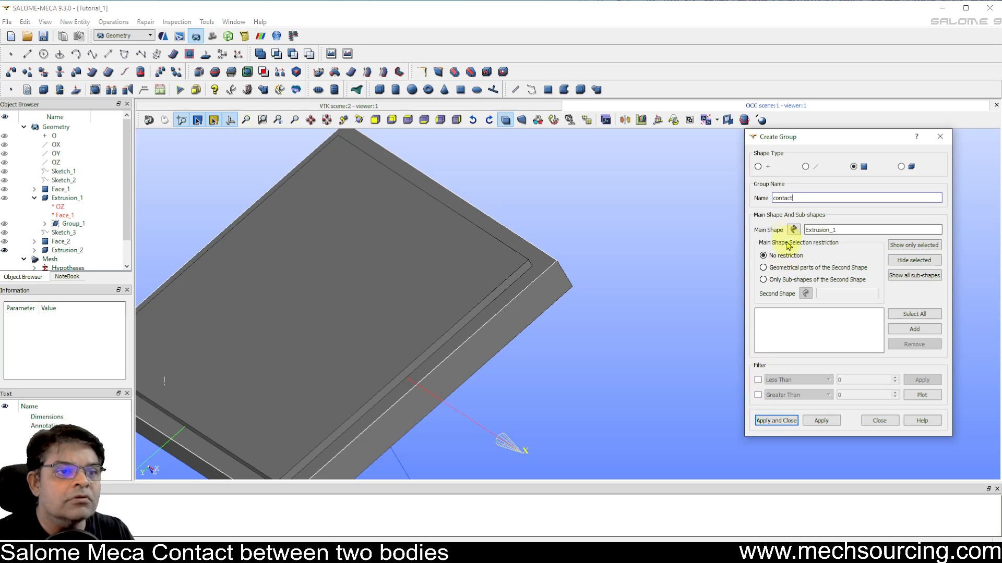
pyautogui.click(794, 197)
pyautogui.write('1')
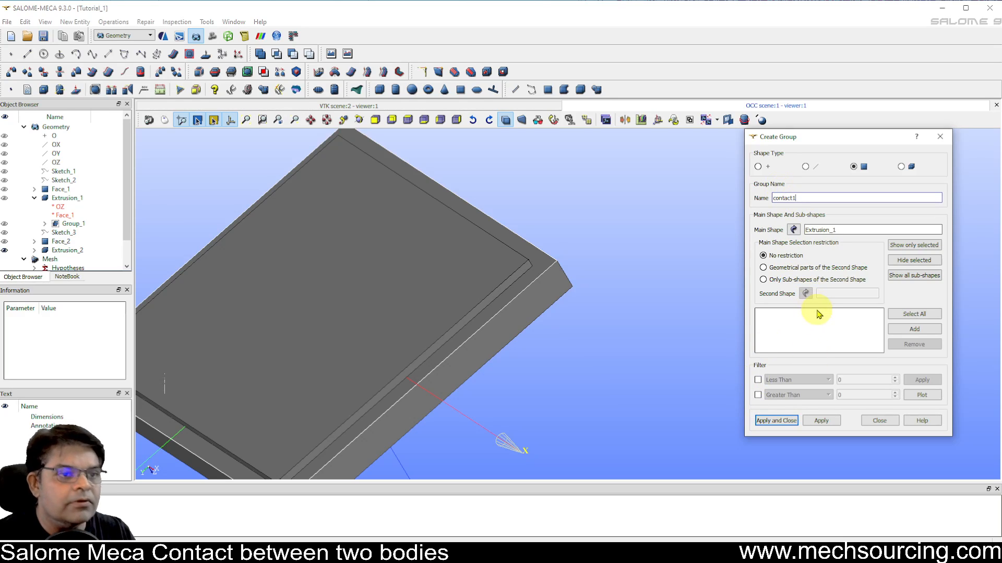
pyautogui.click(914, 329)
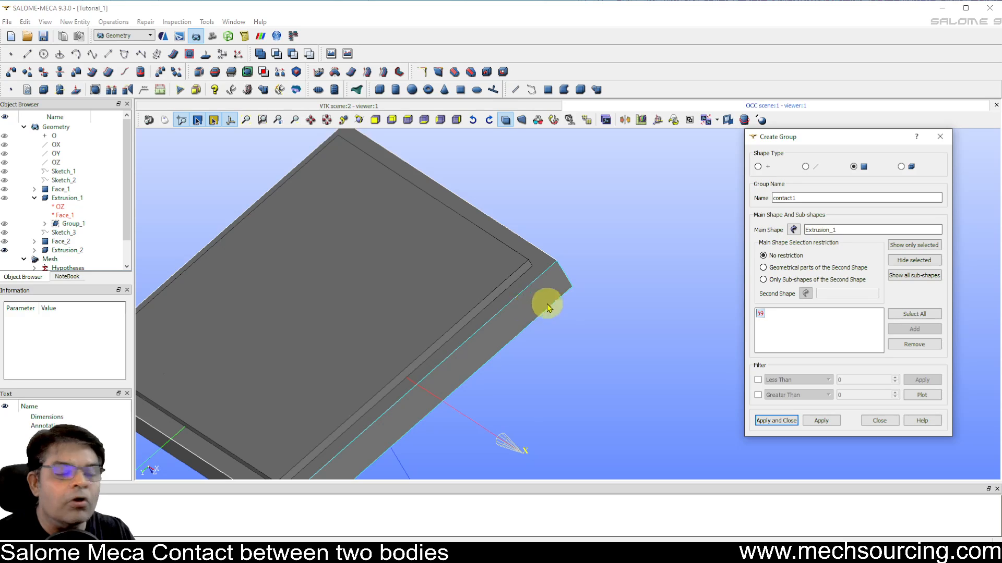
pyautogui.click(779, 421)
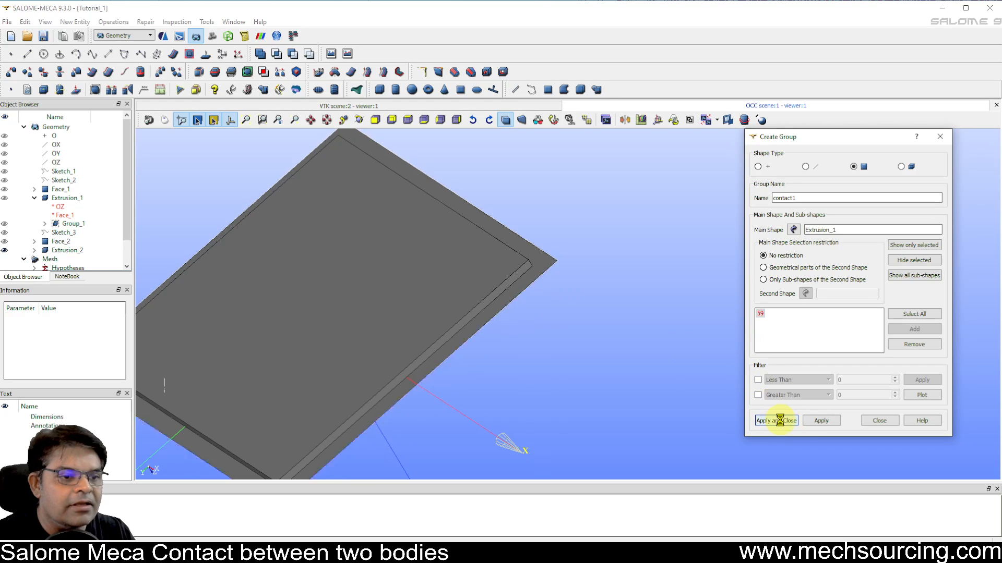
# Edit the group of four outer side faces on Extrusion_1 and rename it Fxd.
pyautogui.scroll(-7, 601, 292)
pyautogui.keyDown('ctrl'); pyautogui.moveTo(550, 315); pyautogui.dragTo(675, 266, button='right'); pyautogui.keyUp('ctrl')
pyautogui.scroll(7, 572, 296)
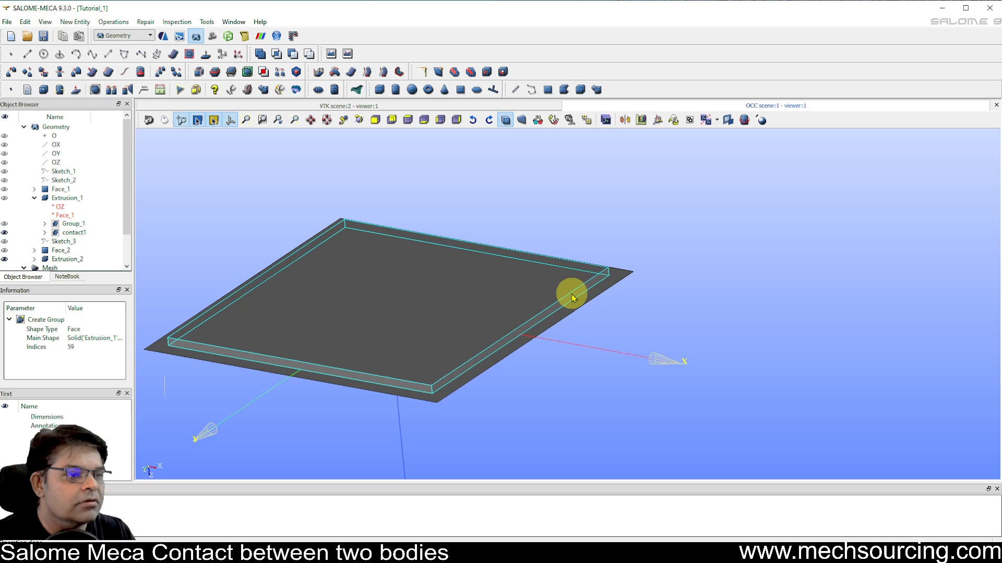
pyautogui.click(72, 224)
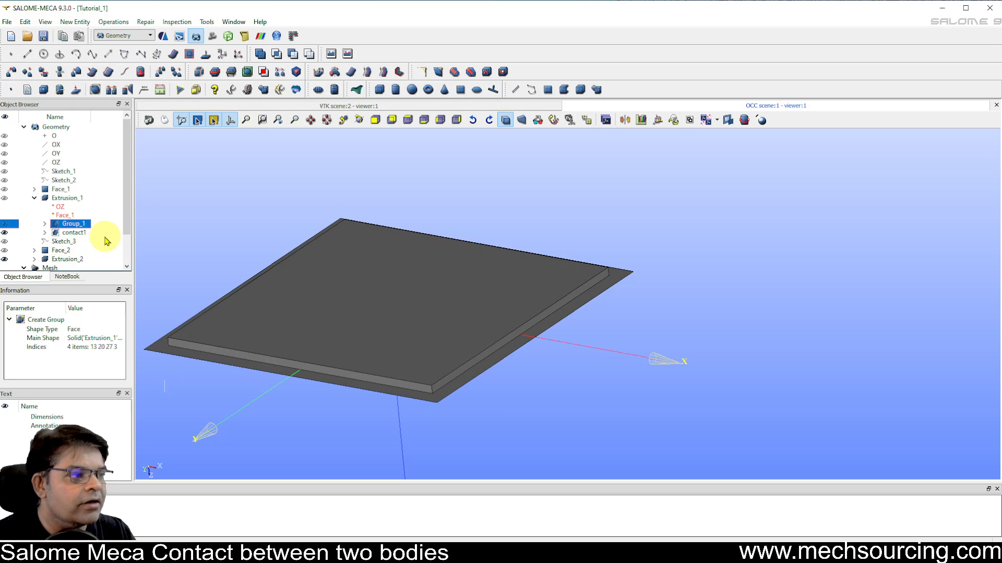
pyautogui.rightClick(82, 226)
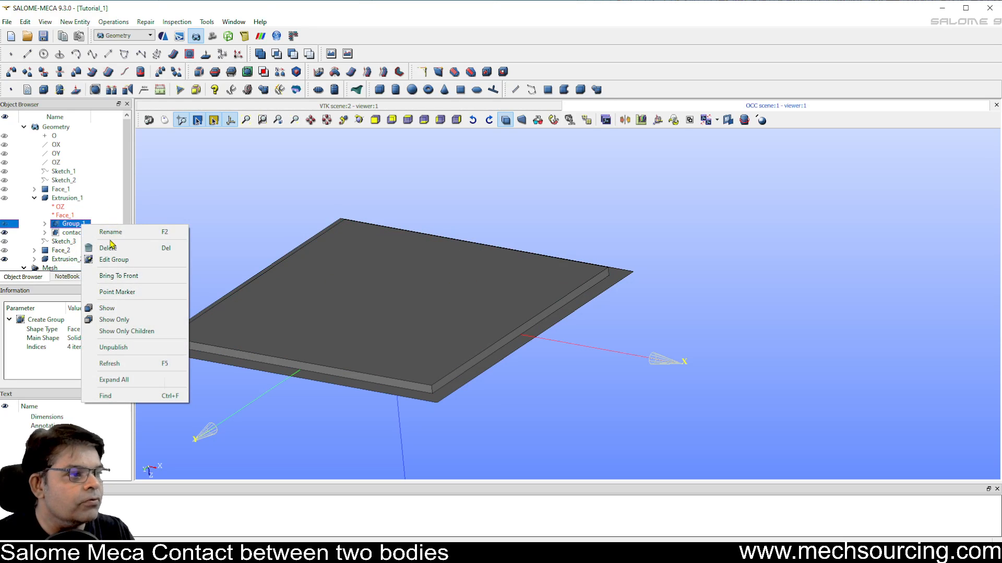
pyautogui.click(143, 259)
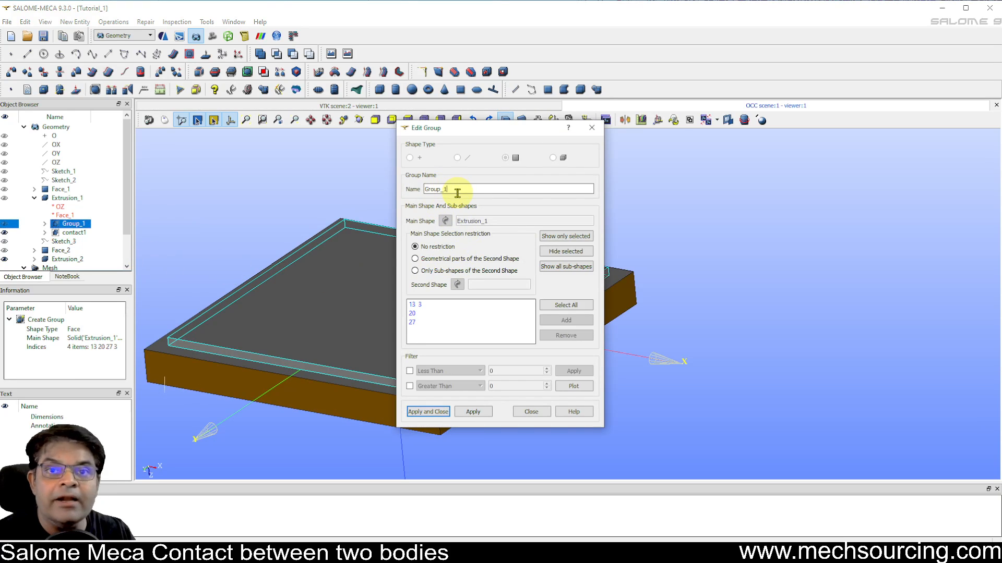
pyautogui.moveTo(457, 193); pyautogui.dragTo(416, 194)
pyautogui.write('Fx')
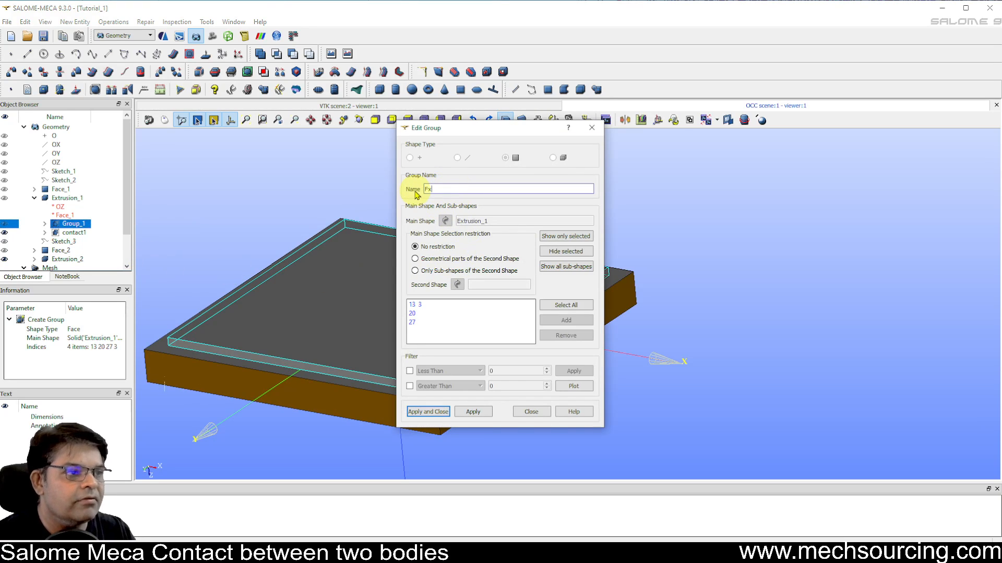
pyautogui.write('d')
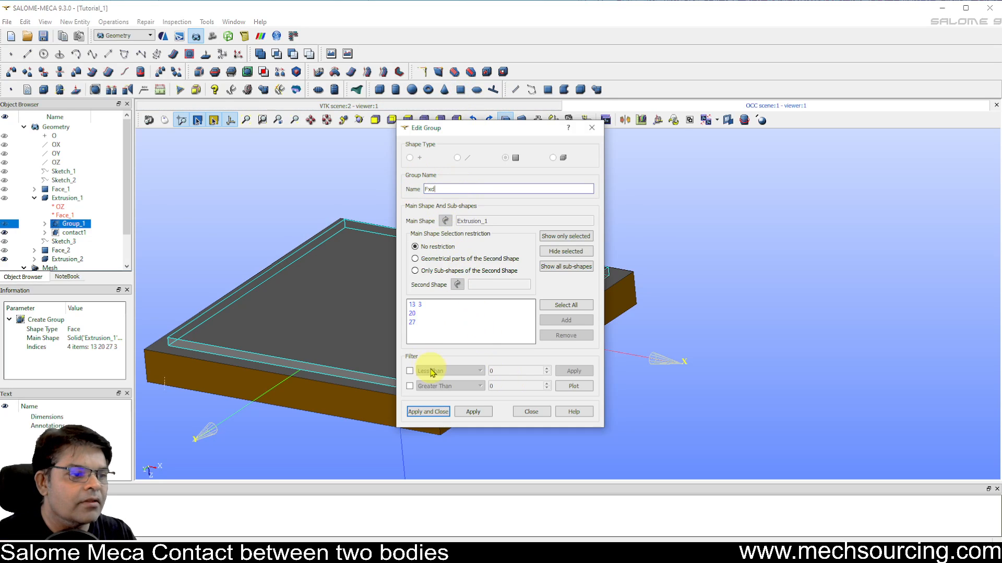
pyautogui.click(428, 411)
# Examine the contact11 and Load groups of Extrusion_2 and check on the model which face contact11 covers.
pyautogui.scroll(-5, 711, 342)
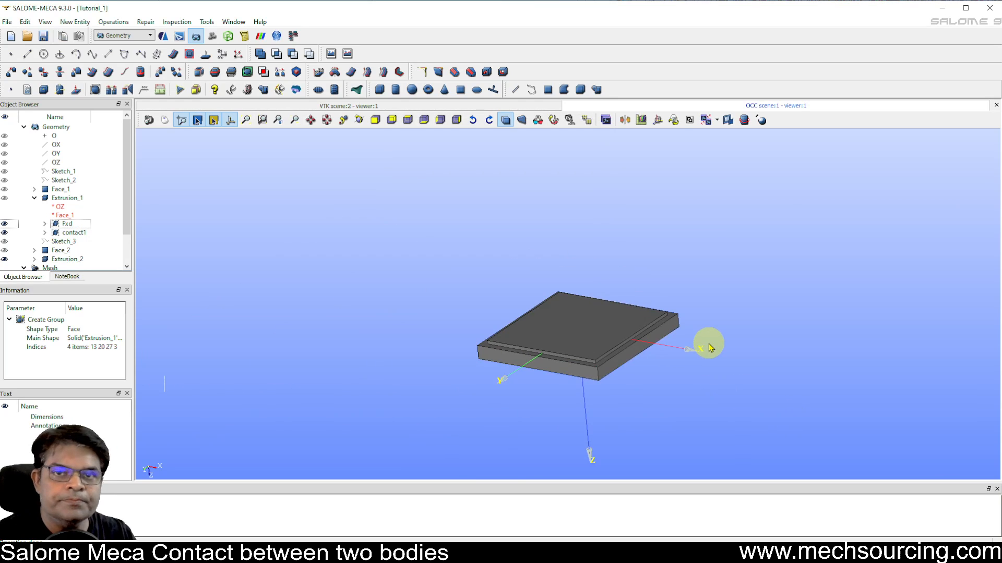
pyautogui.scroll(-2, 104, 250)
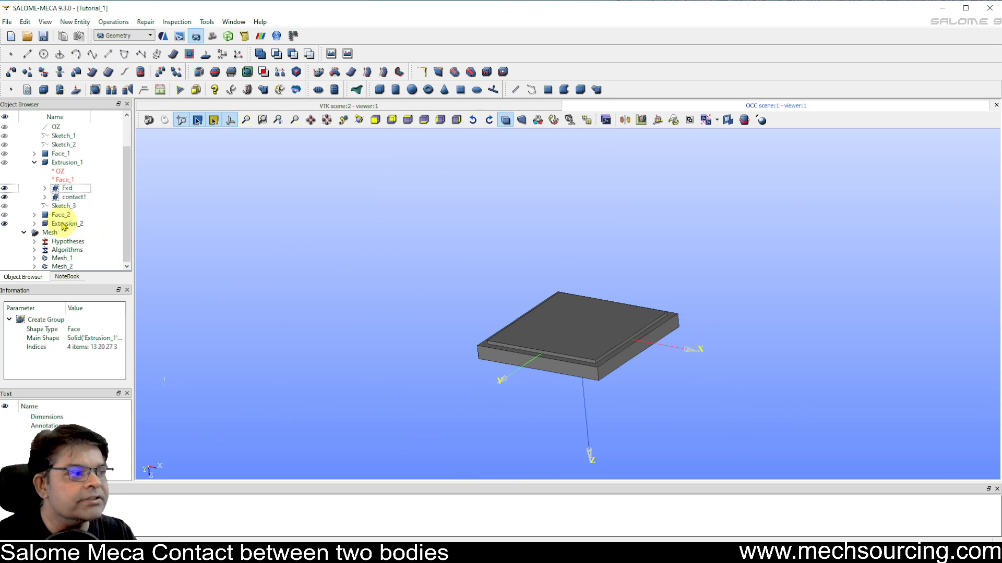
pyautogui.click(65, 224)
pyautogui.scroll(3, 599, 368)
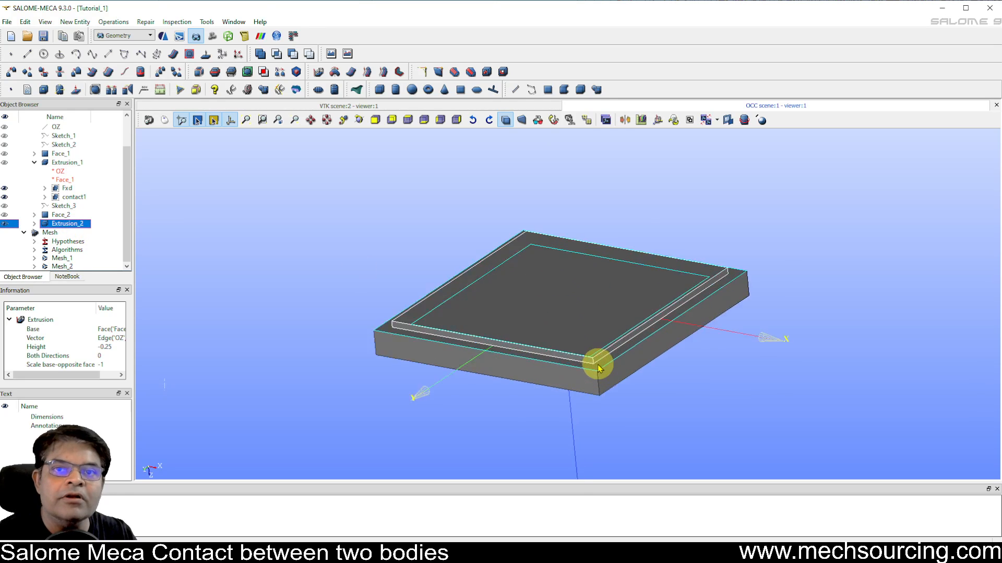
pyautogui.scroll(2, 599, 368)
pyautogui.click(34, 224)
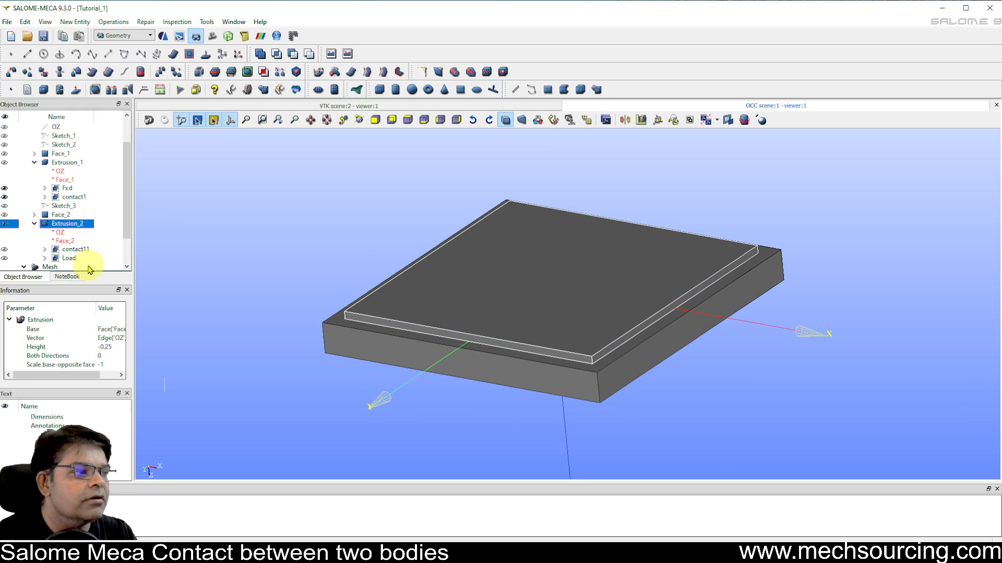
pyautogui.click(85, 251)
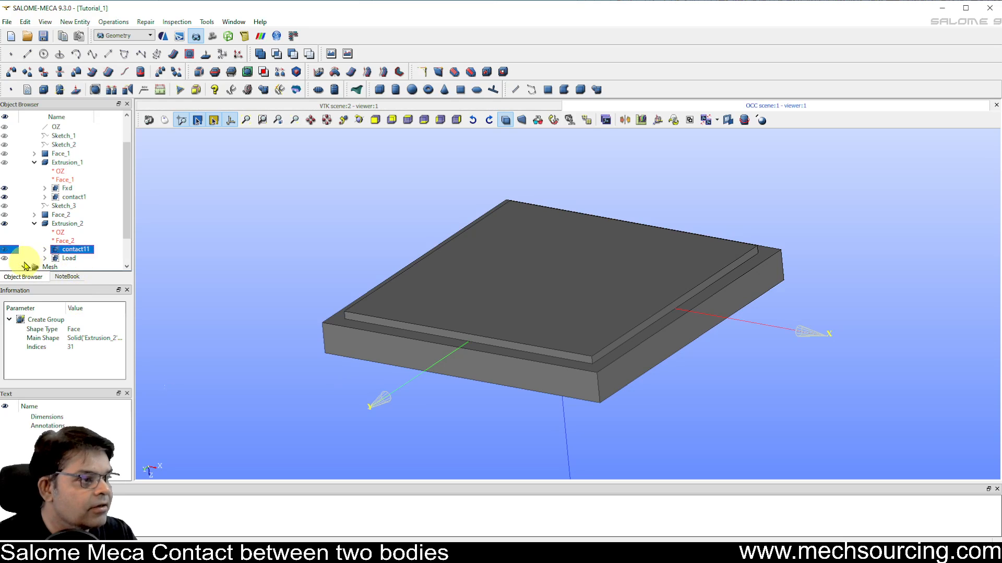
pyautogui.click(6, 259)
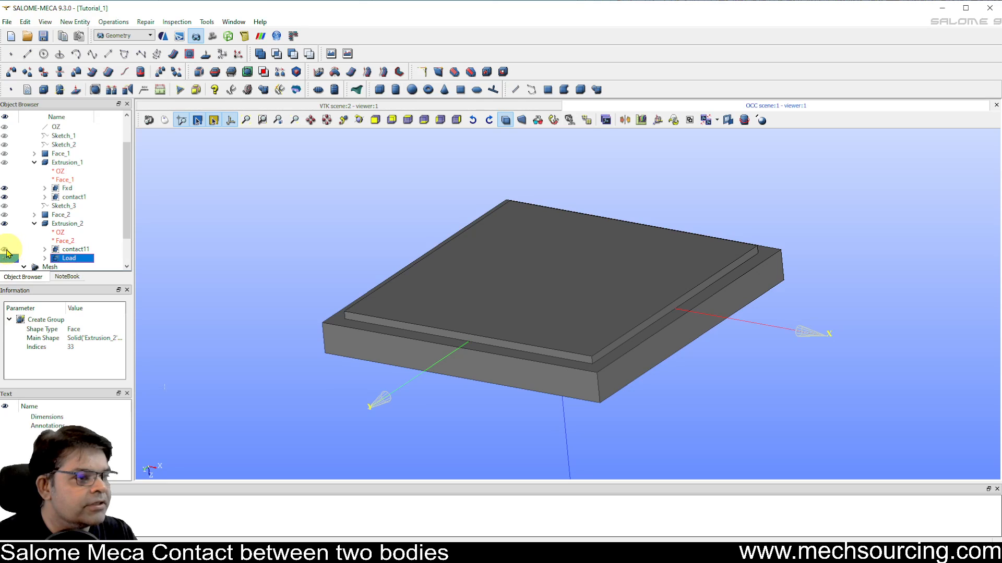
pyautogui.click(6, 249)
pyautogui.moveTo(705, 355)
pyautogui.mouseDown()
pyautogui.moveTo(711, 270)
pyautogui.moveTo(699, 342)
pyautogui.mouseUp()
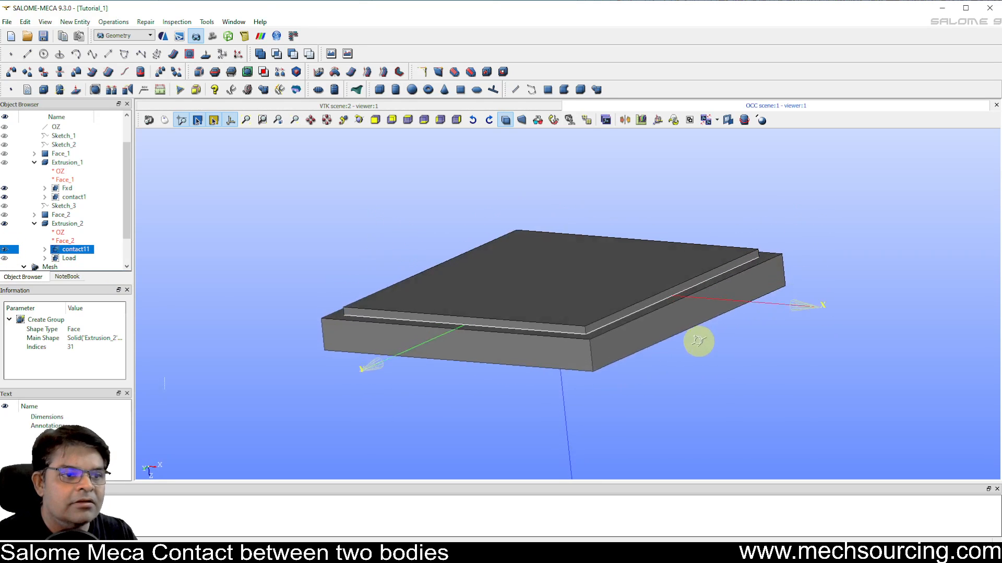
pyautogui.click(6, 249)
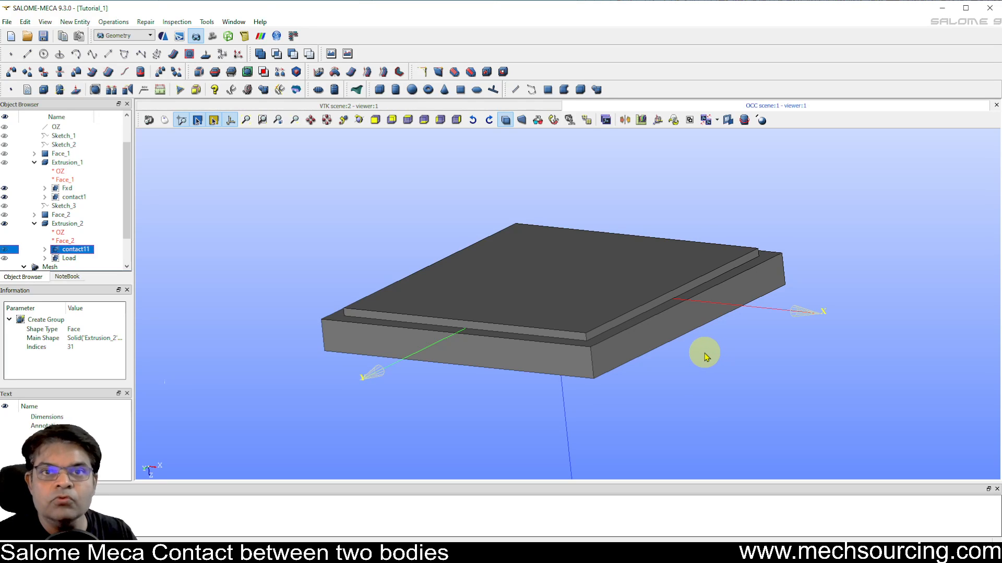
# Switch to the Mesh module and delete both existing meshes, Mesh_1 and Mesh_2.
pyautogui.click(133, 36)
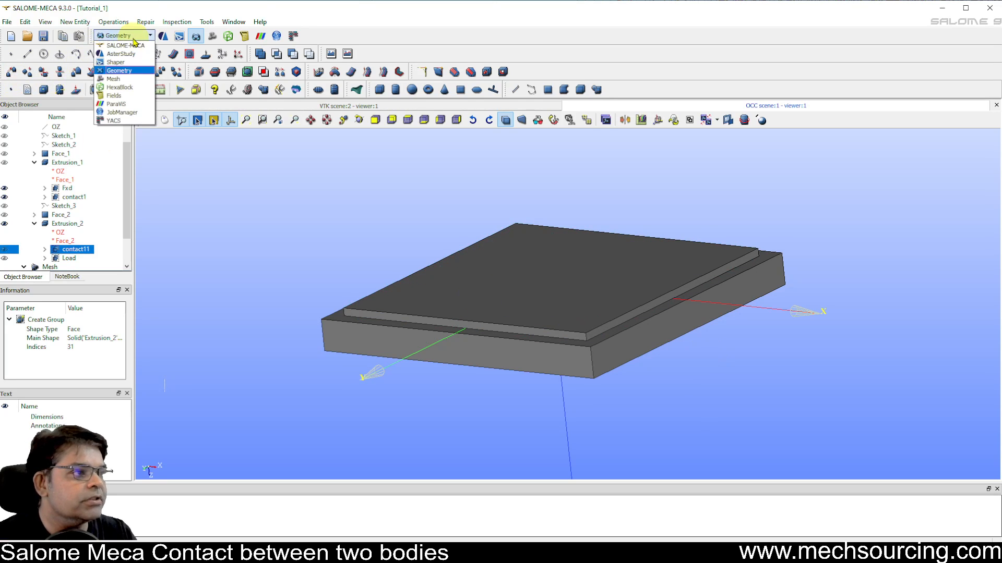
pyautogui.click(138, 80)
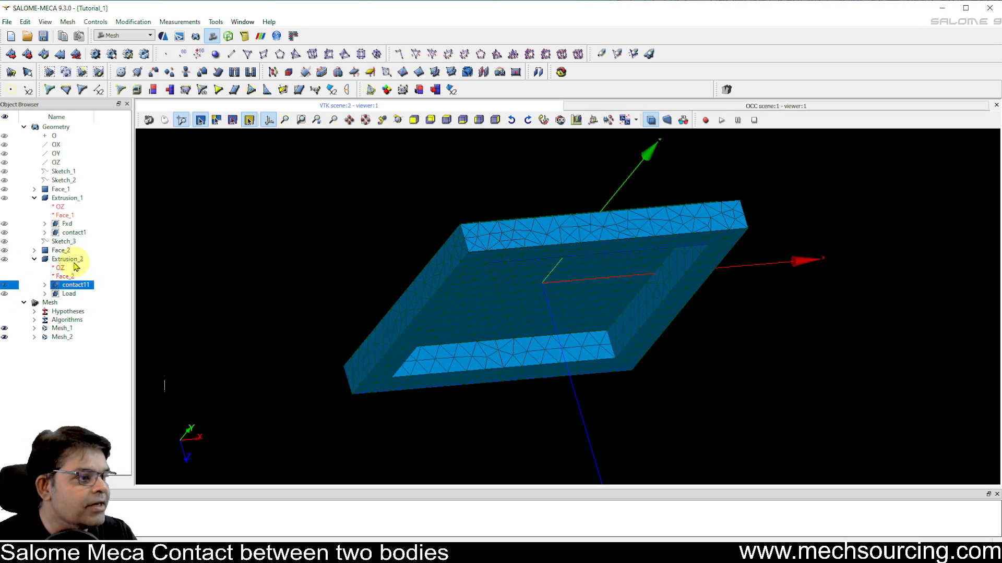
pyautogui.click(59, 330)
pyautogui.keyDown('ctrl'); pyautogui.click(58, 337); pyautogui.keyUp('ctrl')
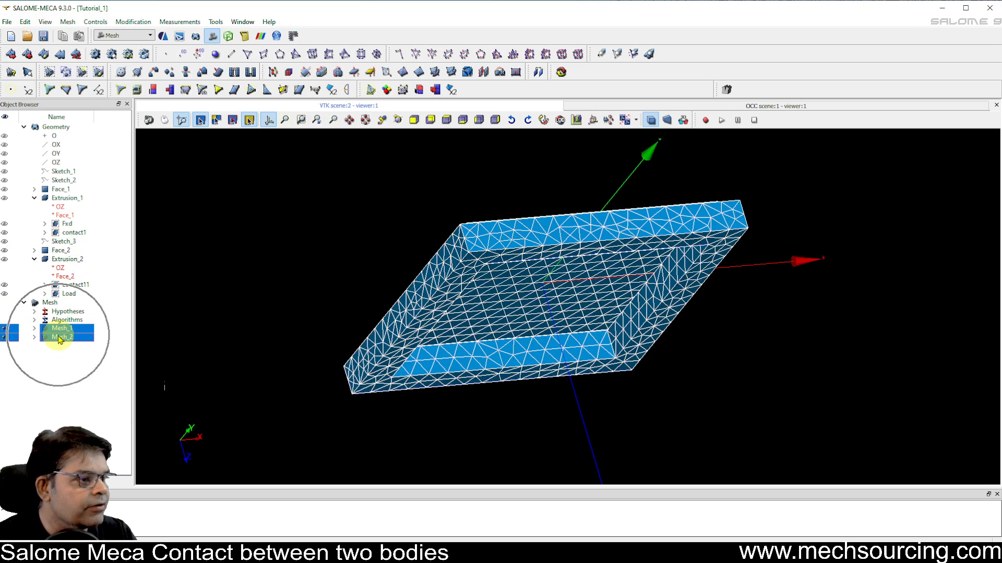
pyautogui.rightClick(58, 337)
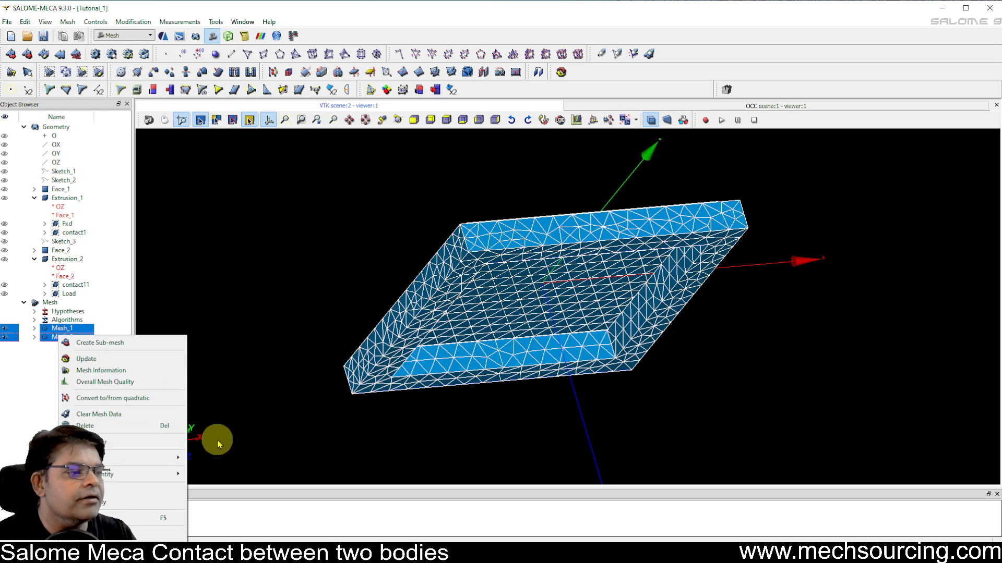
pyautogui.click(175, 426)
pyautogui.click(513, 298)
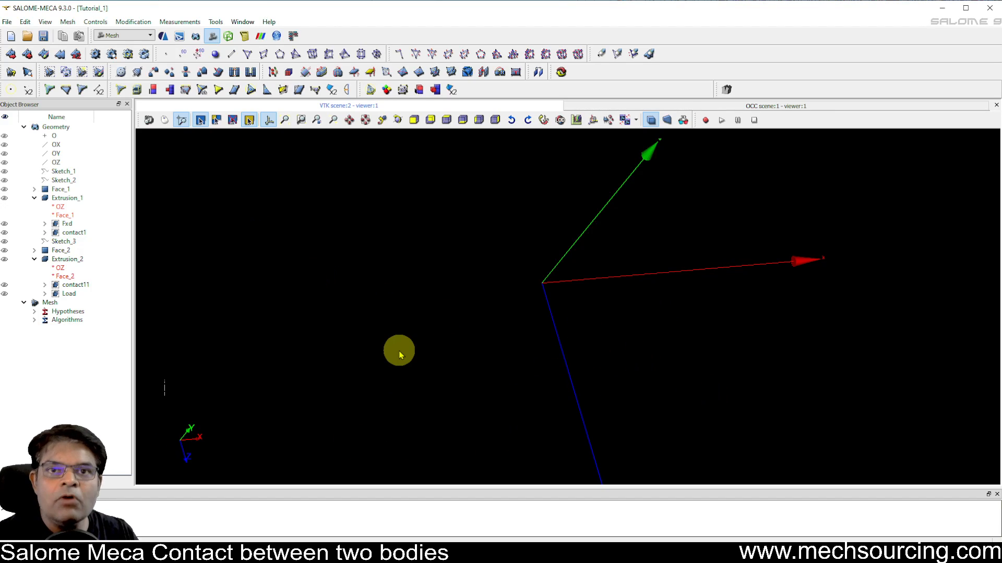
# Start creating a mesh named Mesh_1 on Extrusion_1, keeping the mesh type Any.
pyautogui.click(72, 200)
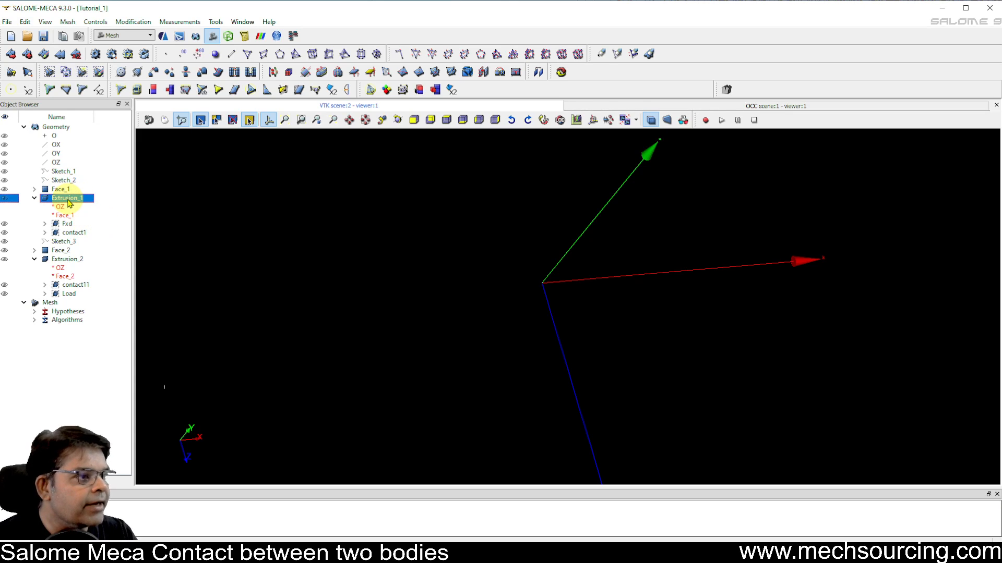
pyautogui.rightClick(81, 196)
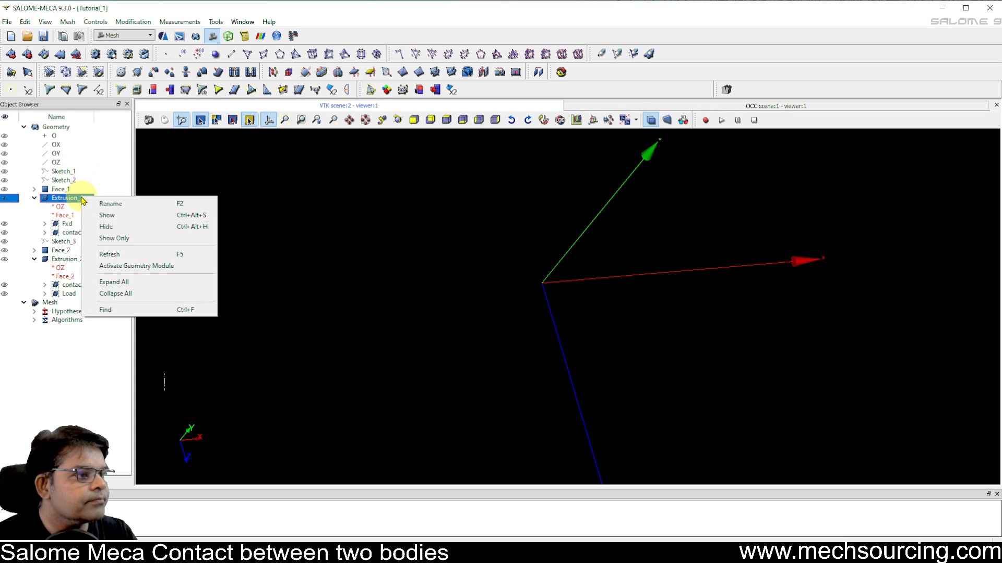
pyautogui.click(63, 201)
pyautogui.click(67, 22)
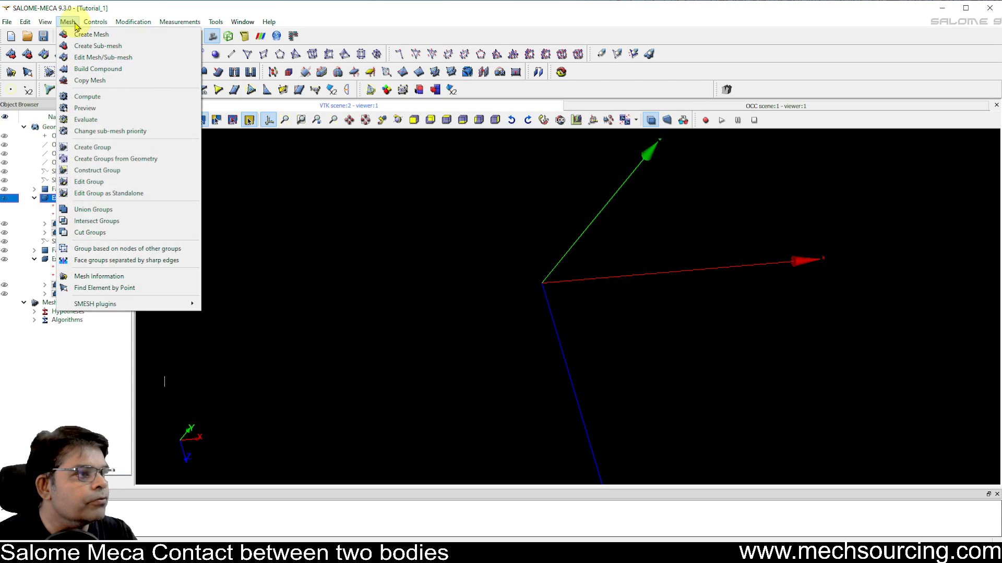
pyautogui.click(87, 35)
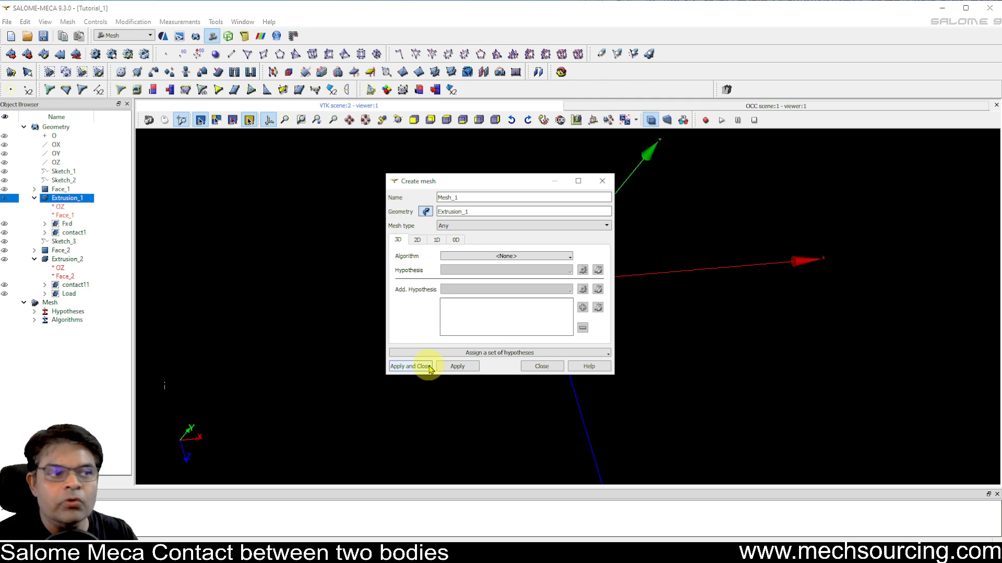
pyautogui.click(478, 226)
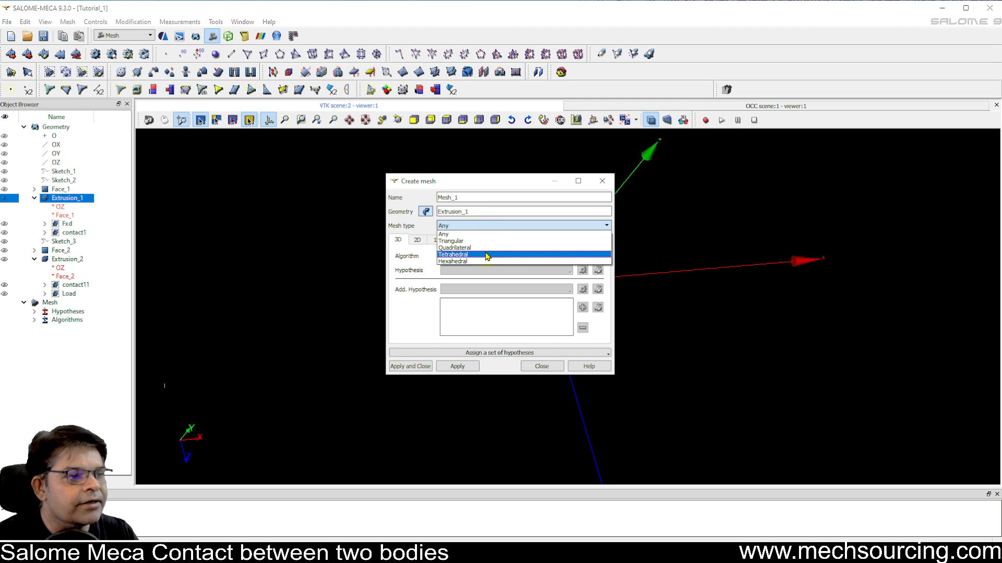
pyautogui.click(464, 234)
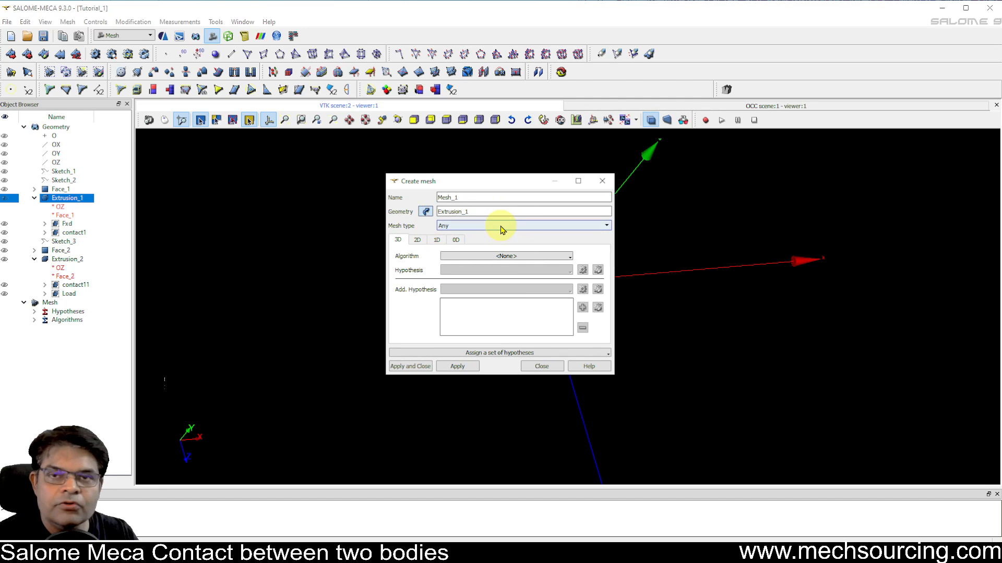
pyautogui.click(505, 256)
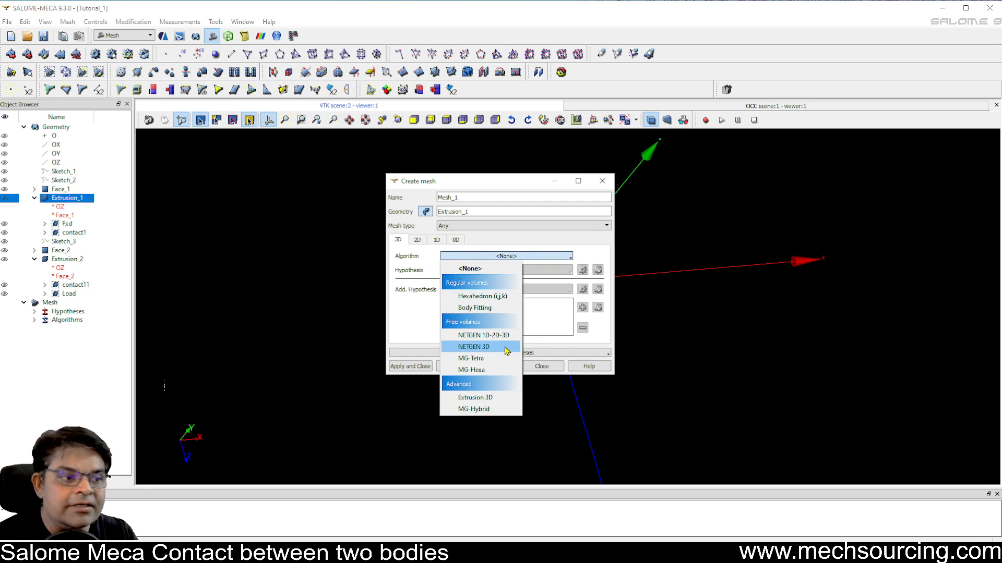
pyautogui.click(569, 334)
# Assign the 3D automatic tetrahedralization hypotheses with a maximum length of 0.5, keep the NETGEN 3D algorithm, and create the mesh.
pyautogui.click(515, 353)
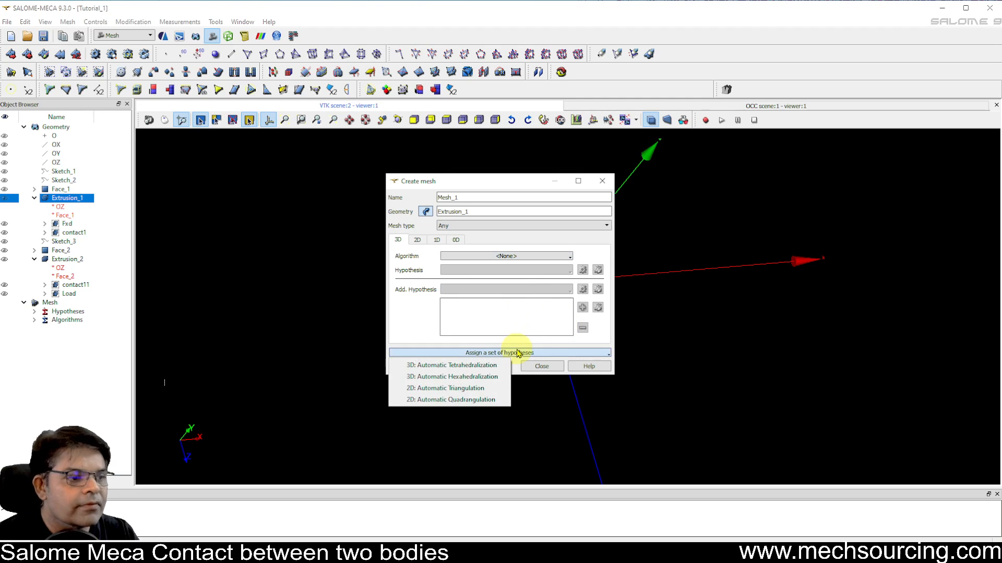
pyautogui.click(486, 365)
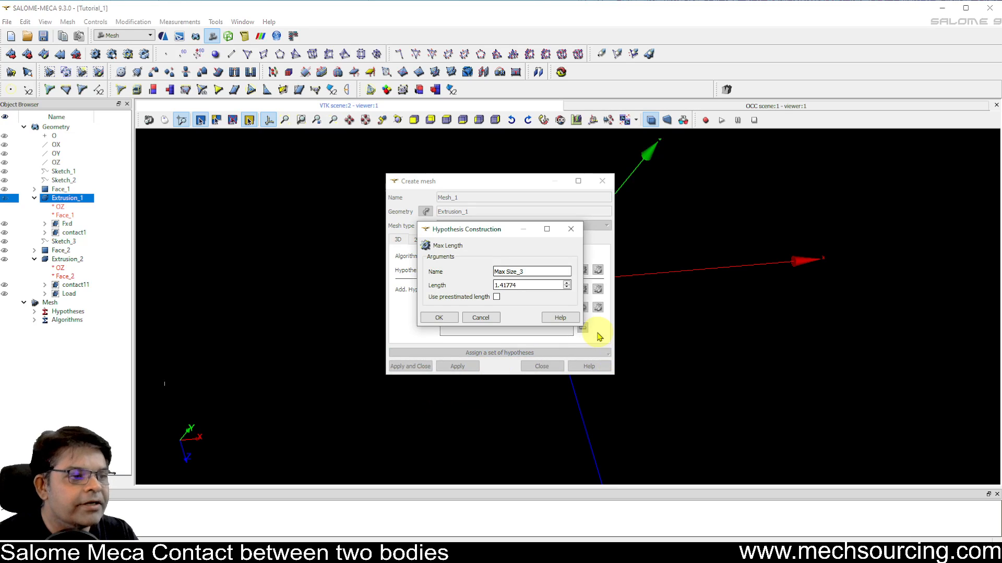
pyautogui.moveTo(523, 285); pyautogui.dragTo(449, 274)
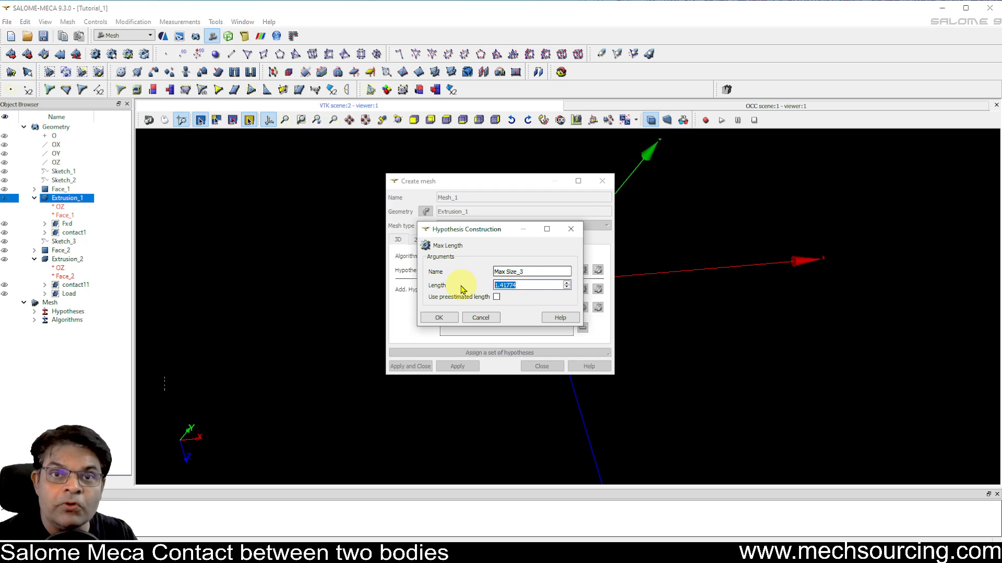
pyautogui.write('0.5')
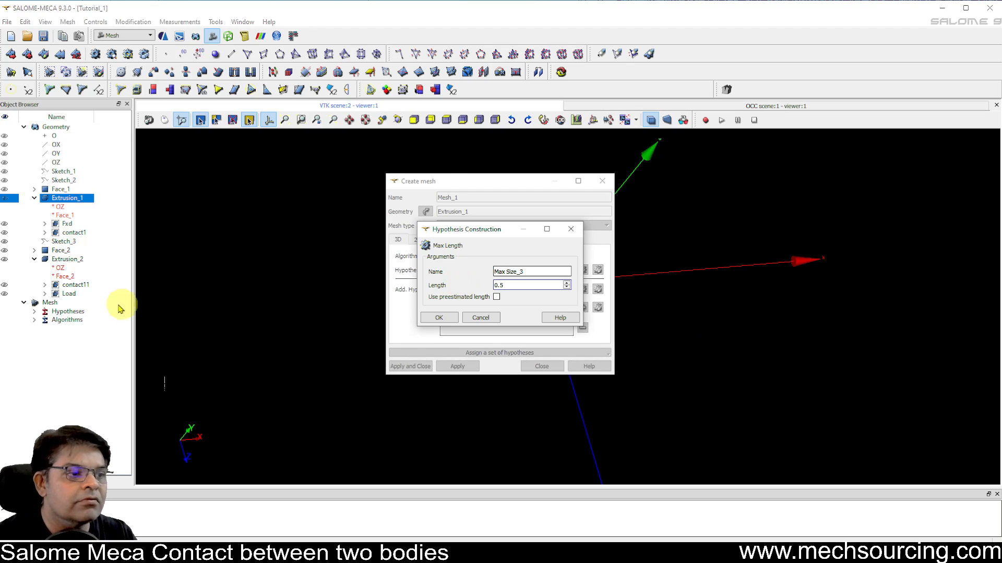
pyautogui.click(451, 319)
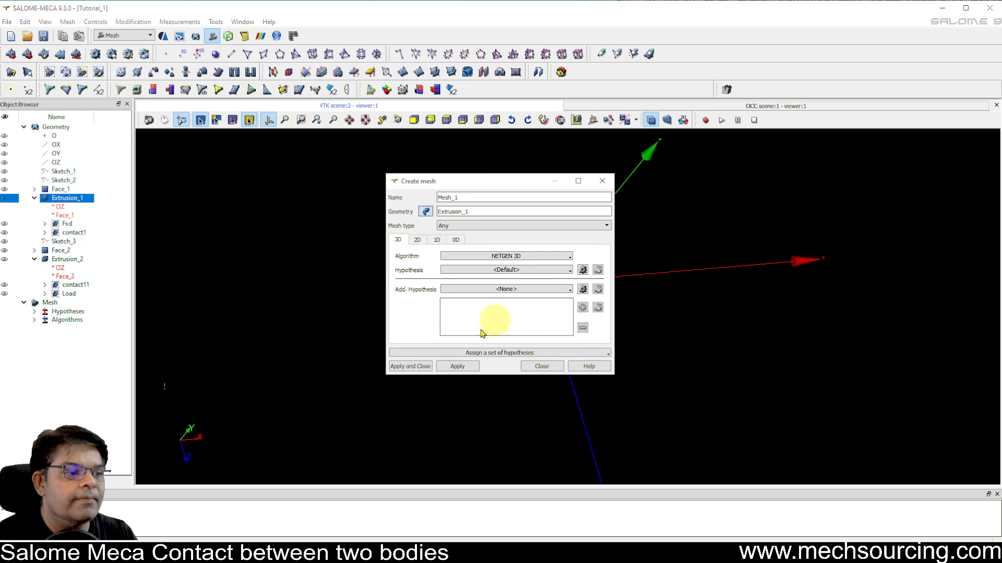
pyautogui.click(535, 263)
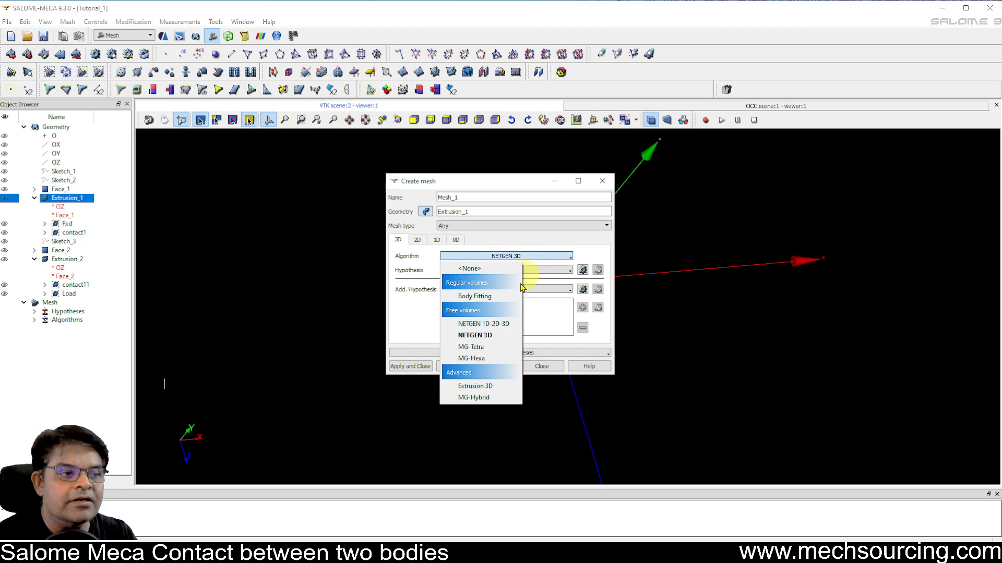
pyautogui.click(501, 335)
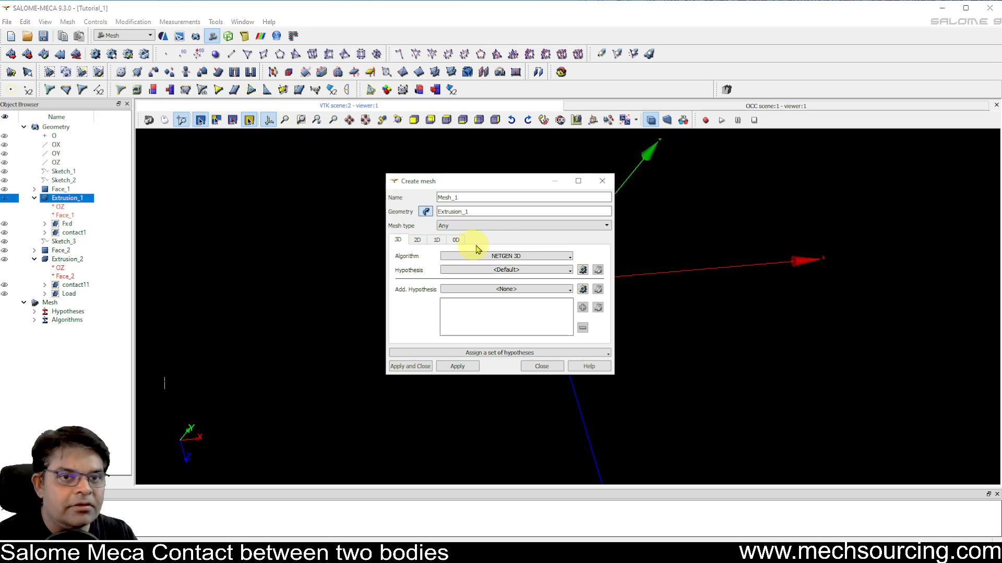
pyautogui.click(402, 366)
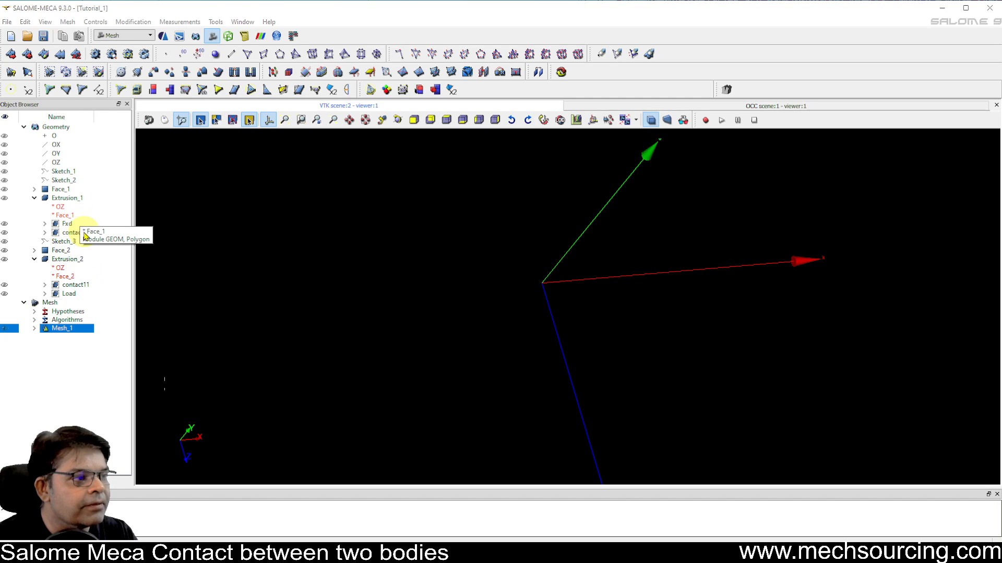
# Create element and node groups on Mesh_1 from the geometry groups Fxd and contact1.
pyautogui.click(34, 329)
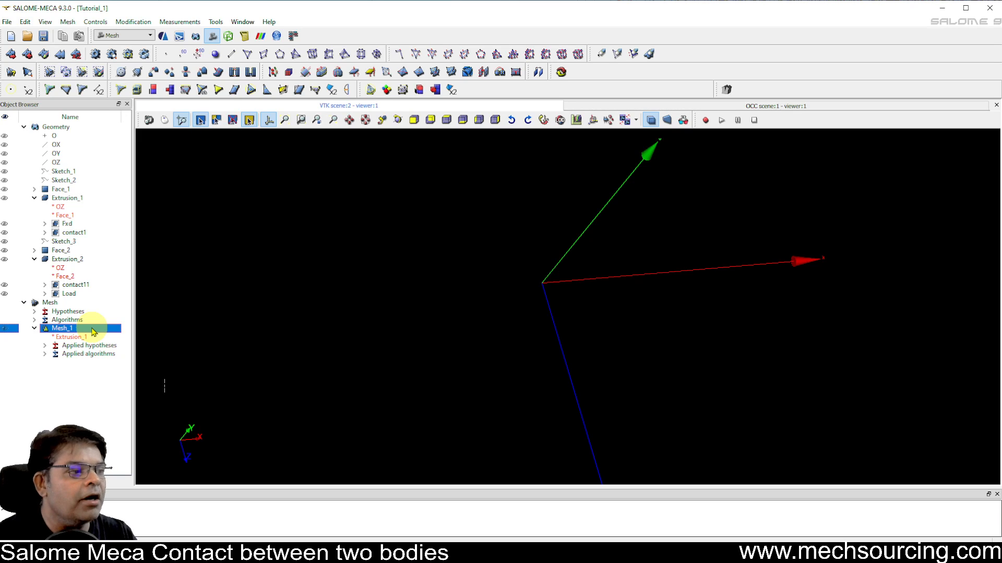
pyautogui.rightClick(91, 330)
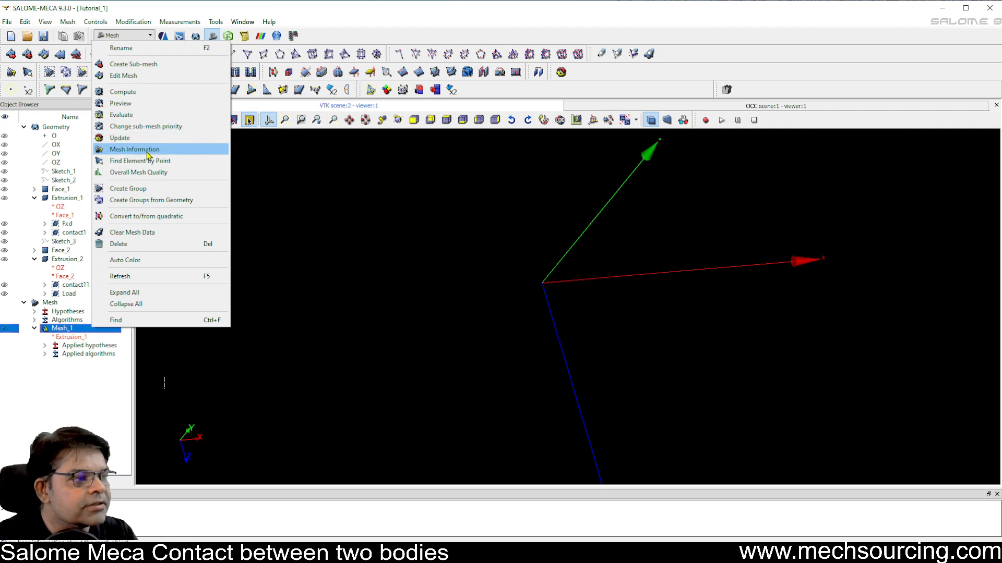
pyautogui.click(171, 201)
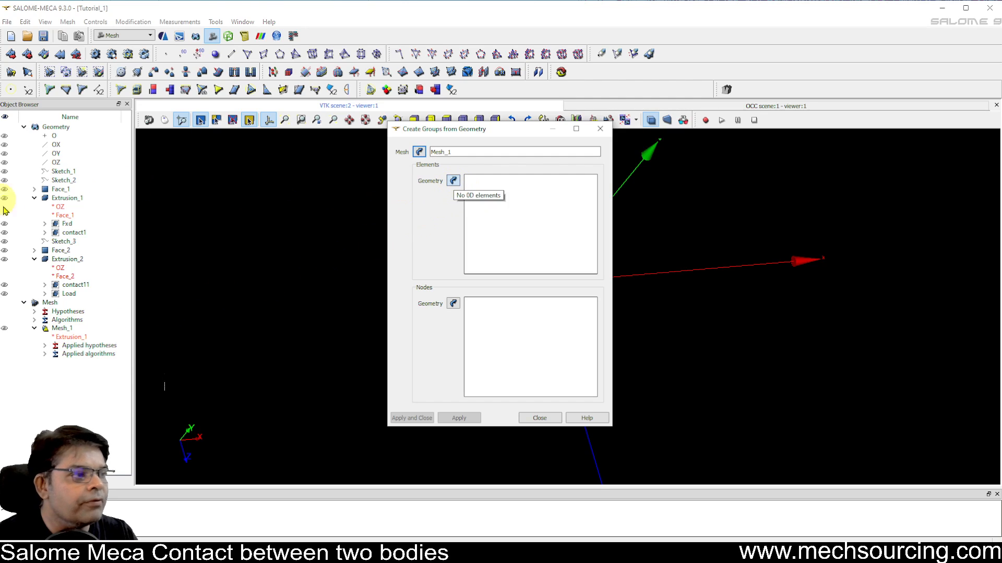
pyautogui.click(70, 225)
pyautogui.keyDown('ctrl'); pyautogui.click(79, 233); pyautogui.keyUp('ctrl')
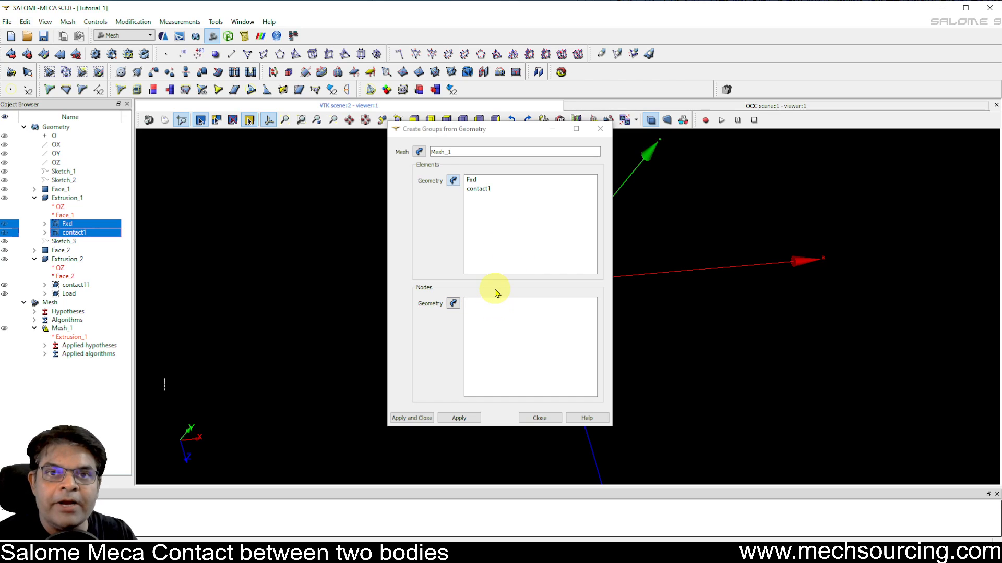
pyautogui.click(453, 304)
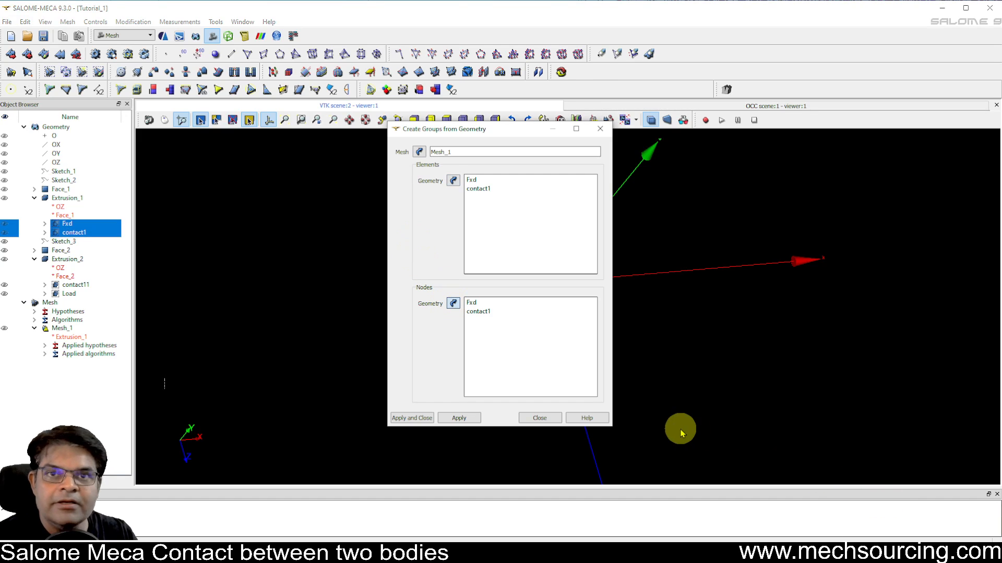
pyautogui.click(427, 419)
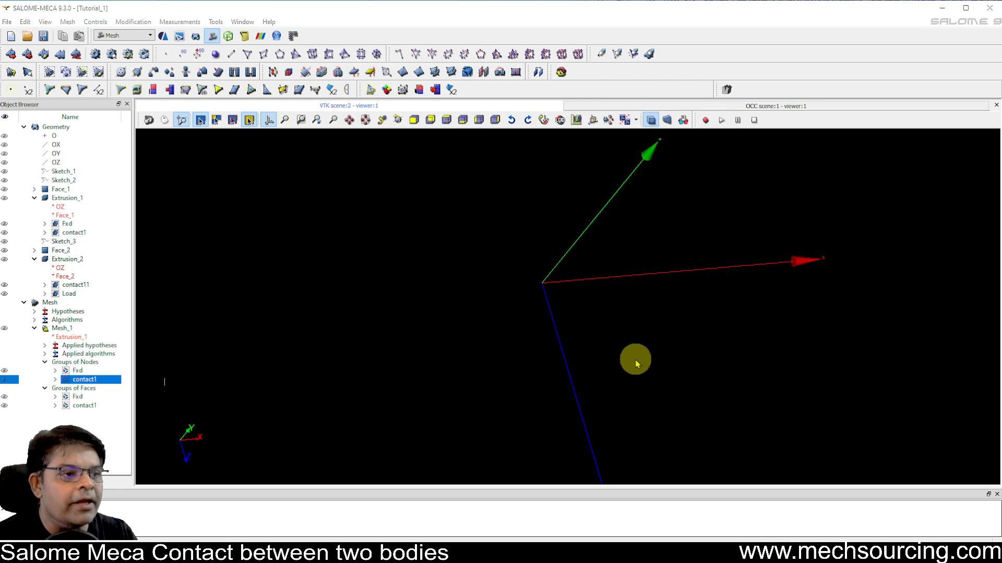
# Compute Mesh_1, close the computation report and inspect the meshed frame from another angle.
pyautogui.click(72, 330)
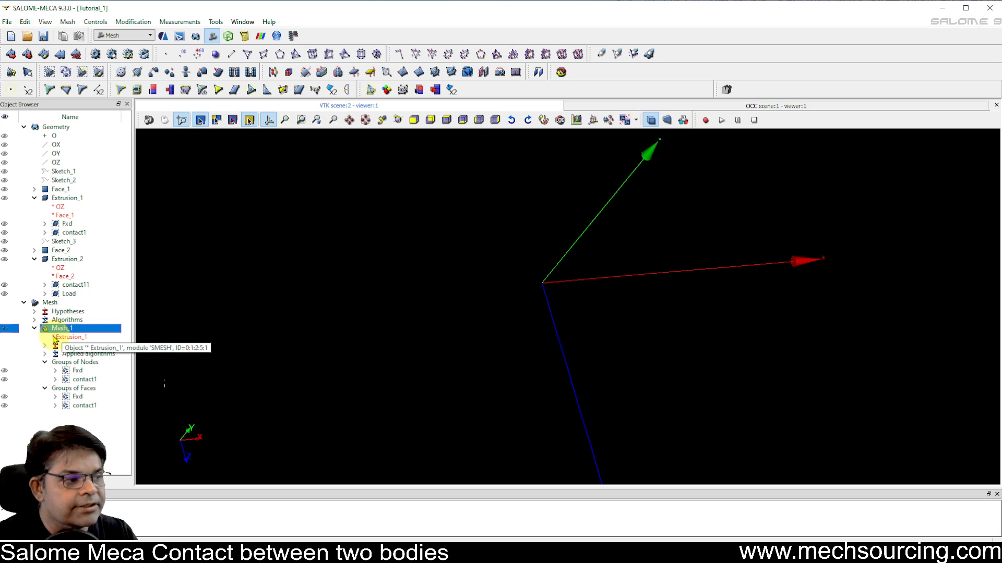
pyautogui.click(272, 339)
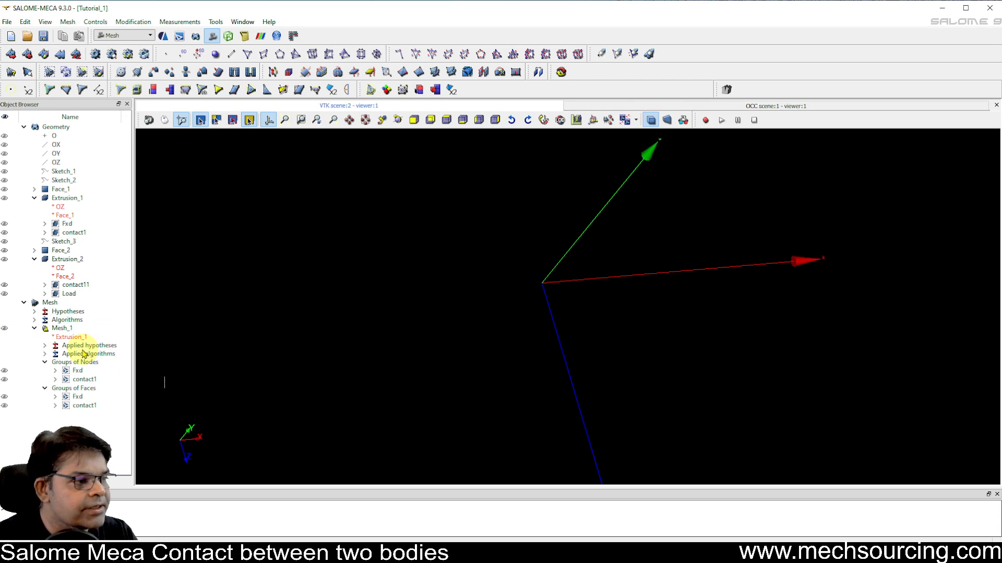
pyautogui.click(58, 329)
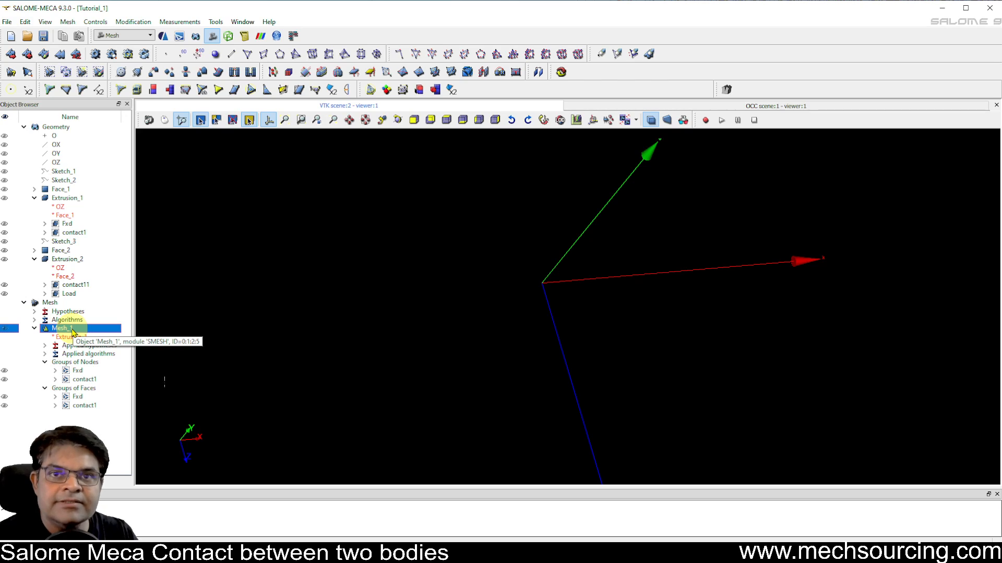
pyautogui.rightClick(73, 332)
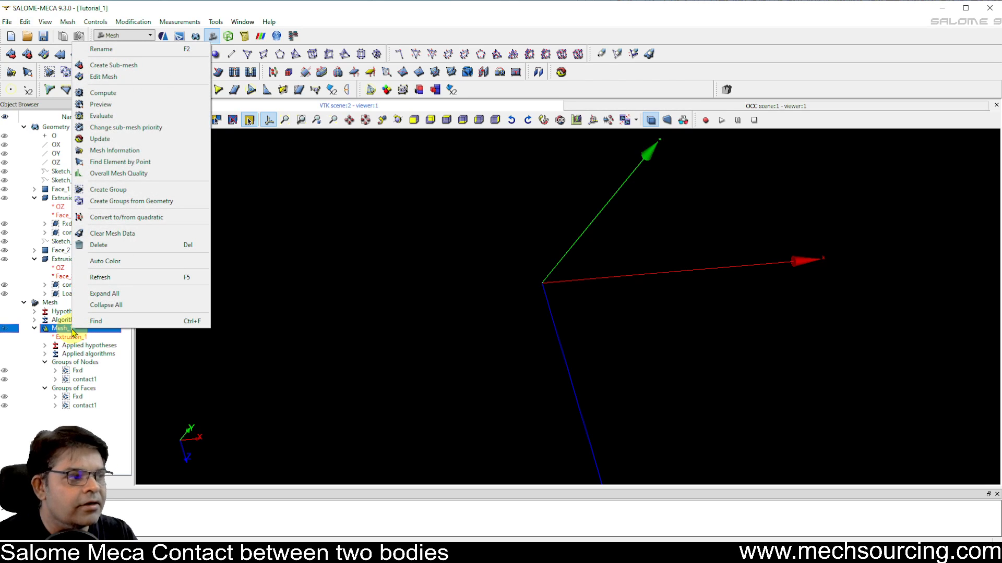
pyautogui.click(112, 96)
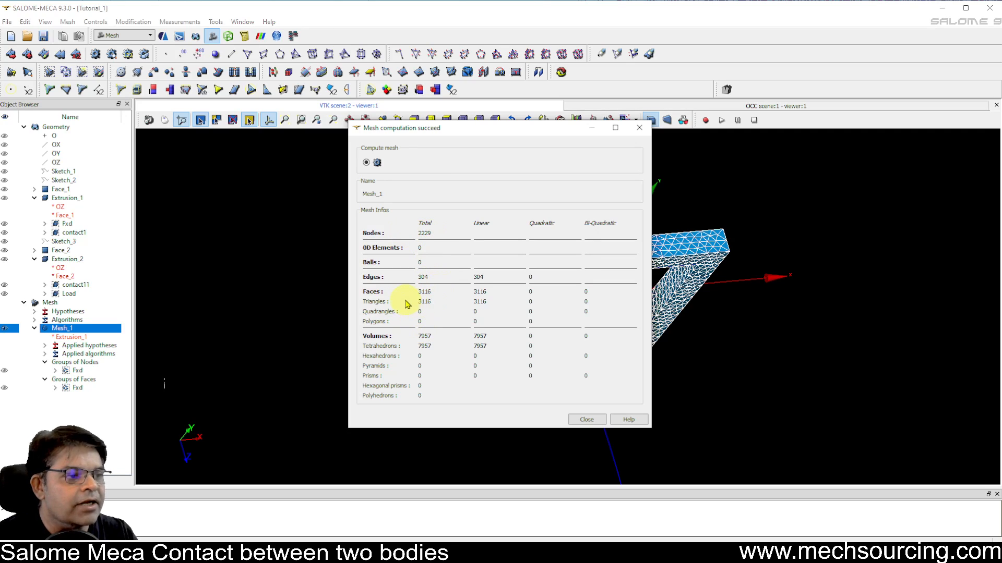
pyautogui.click(599, 420)
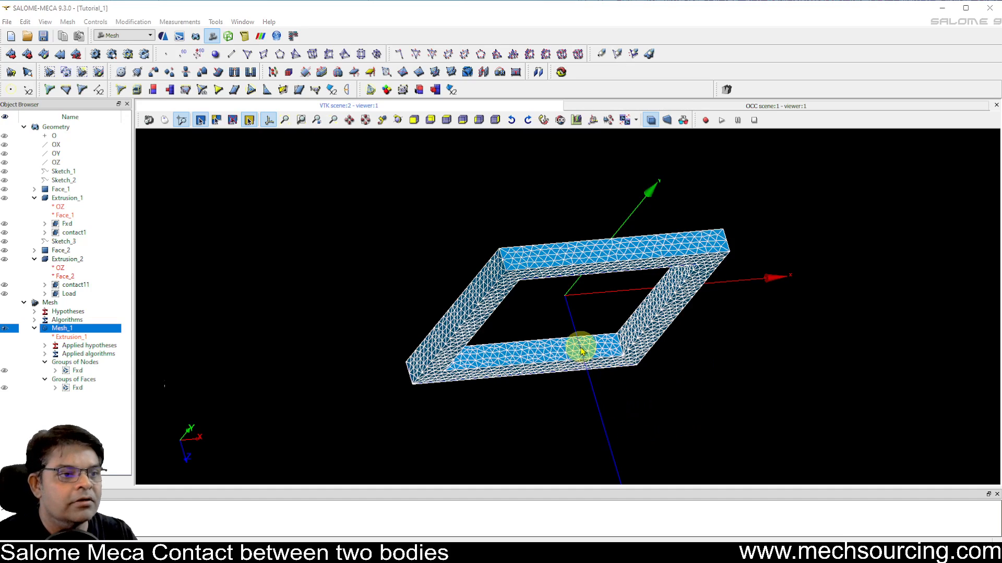
pyautogui.keyDown('ctrl'); pyautogui.moveTo(580, 348); pyautogui.dragTo(734, 444, button='right'); pyautogui.keyUp('ctrl')
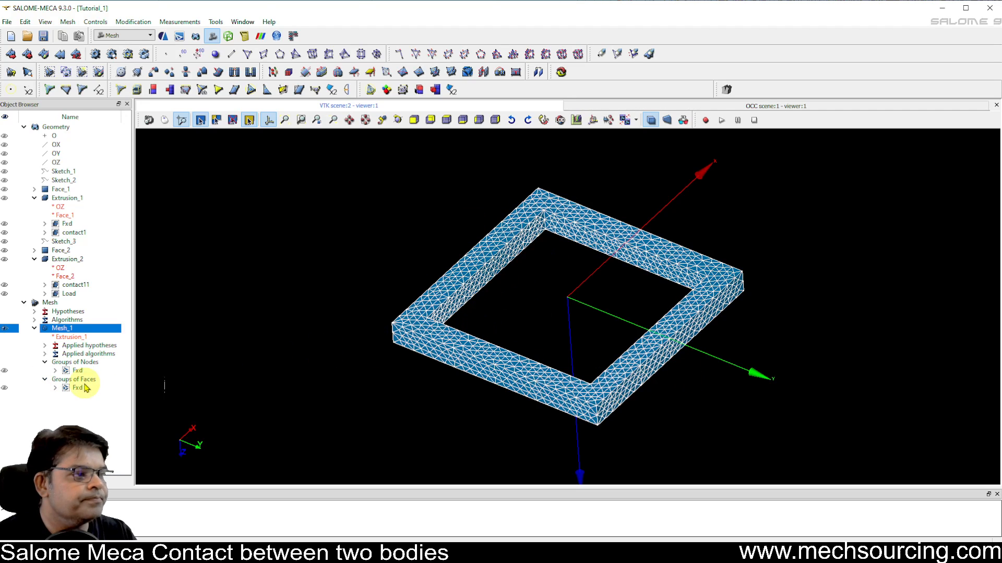
# Create a mesh on Extrusion_2 using the 3D automatic tetrahedralization hypotheses with a maximum length of 0.4 and the NETGEN 3D algorithm.
pyautogui.click(49, 303)
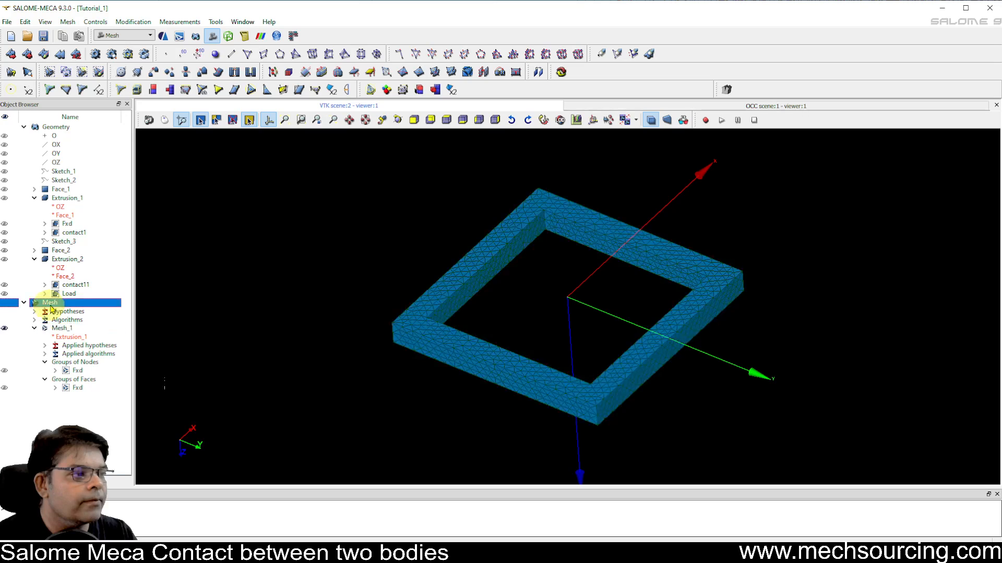
pyautogui.click(79, 260)
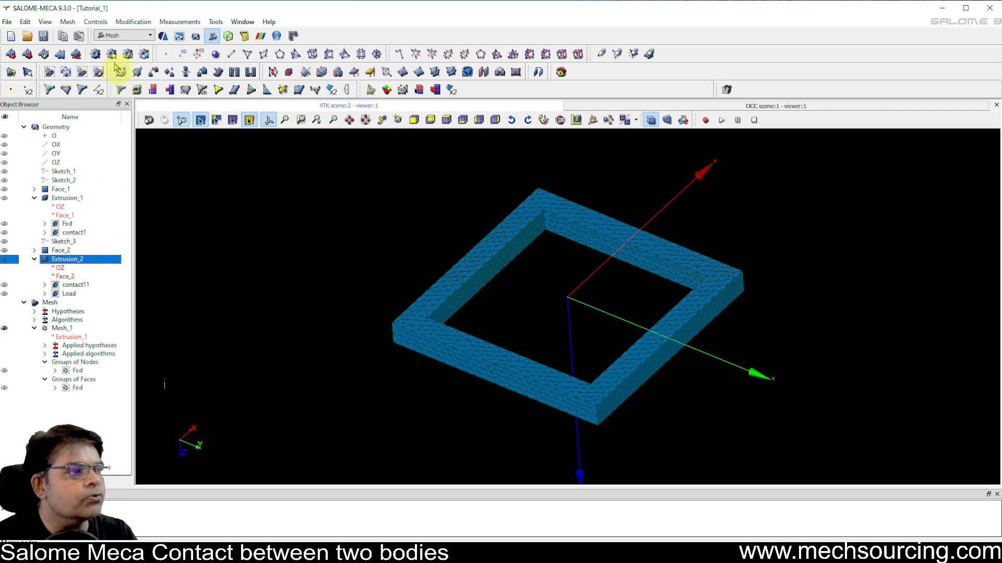
pyautogui.click(76, 25)
pyautogui.click(82, 33)
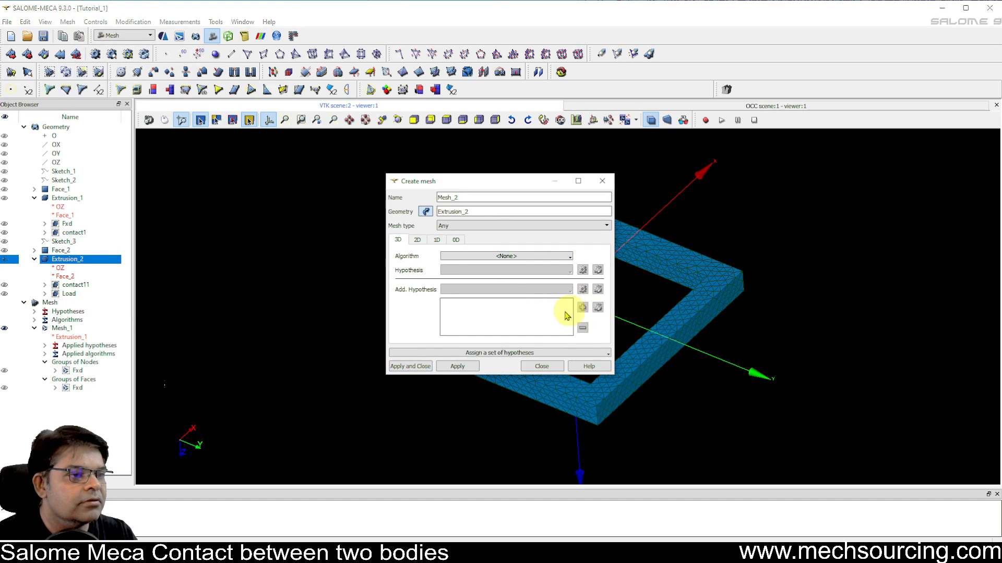
pyautogui.click(537, 355)
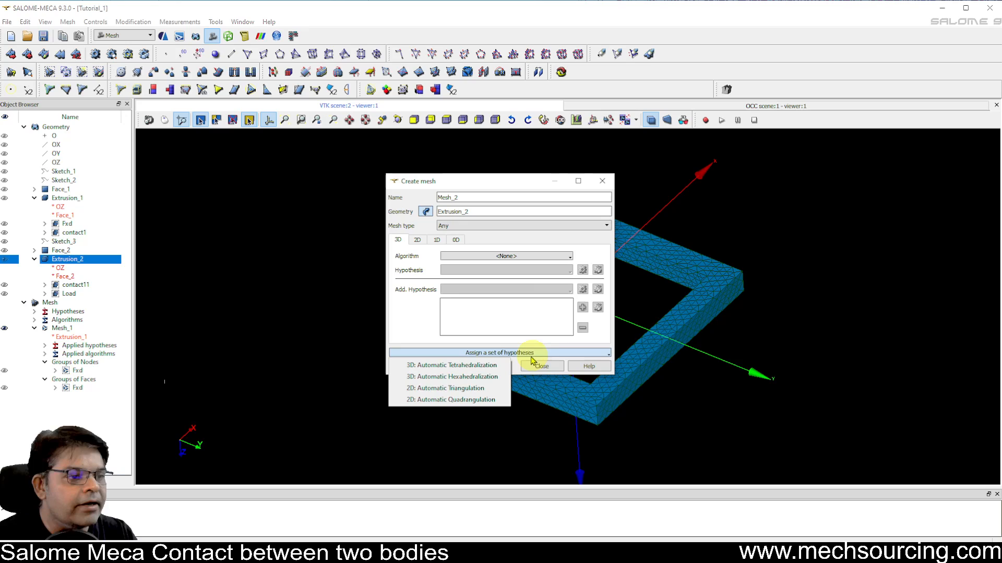
pyautogui.click(493, 366)
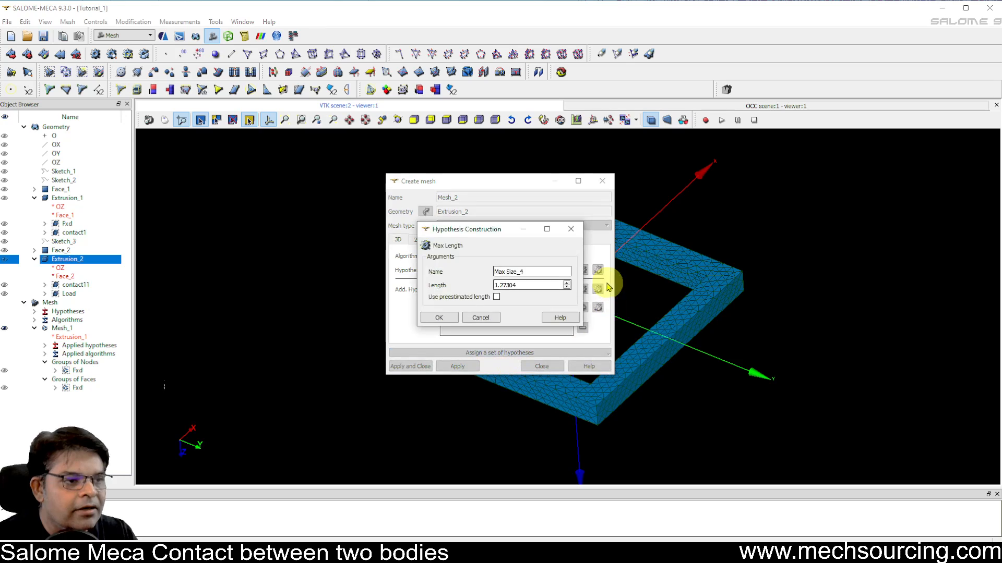
pyautogui.doubleClick(510, 285)
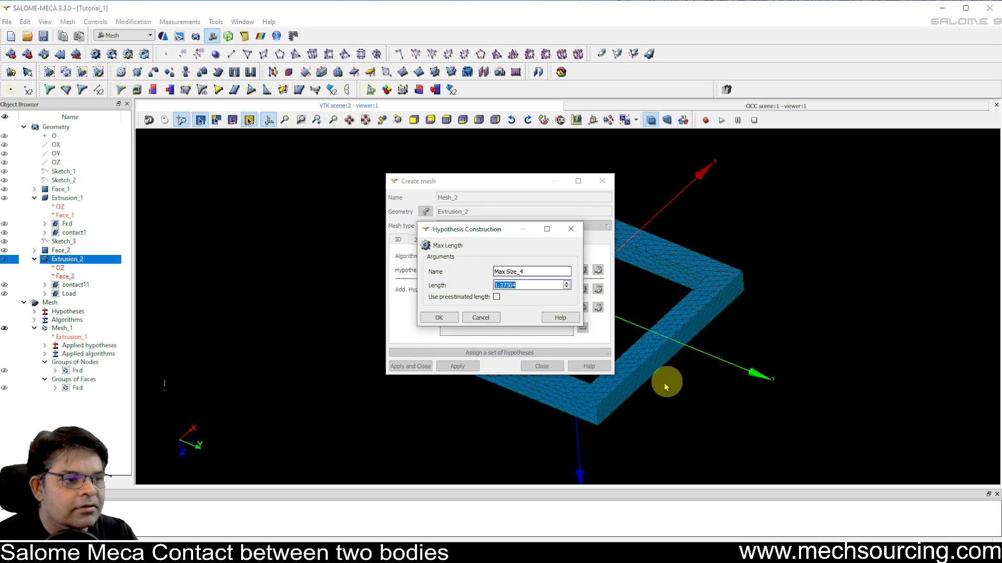
pyautogui.write('0.')
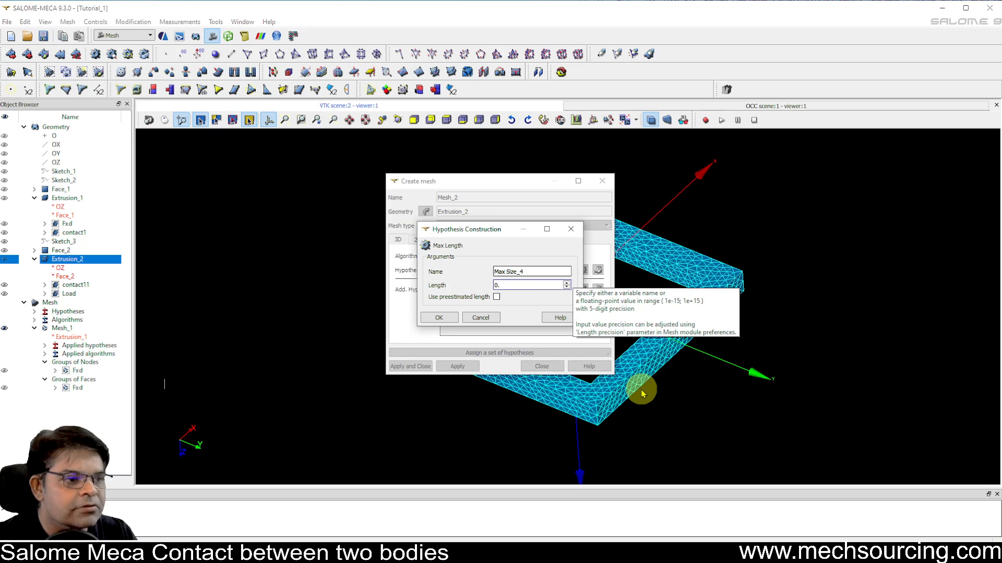
pyautogui.write('4')
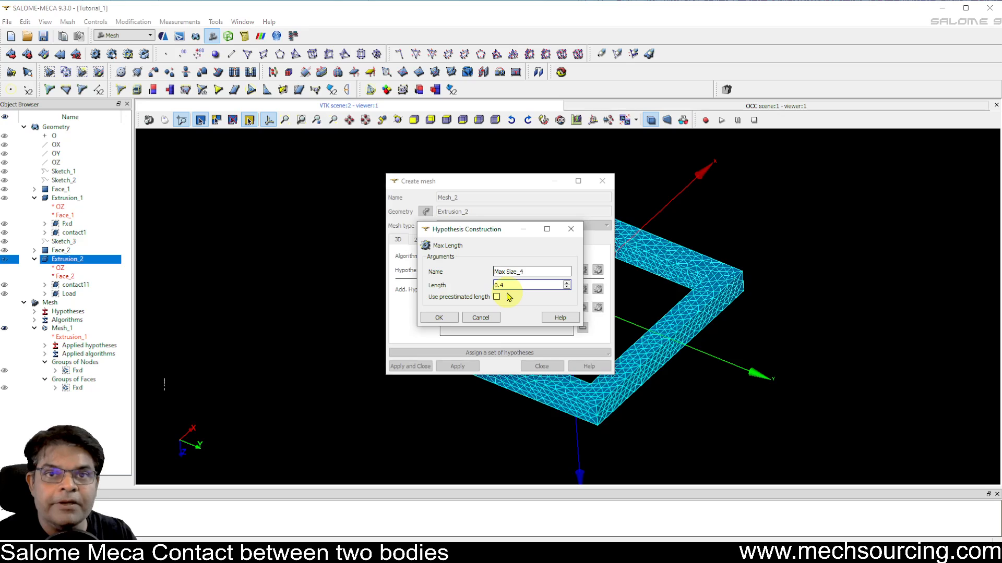
pyautogui.click(439, 318)
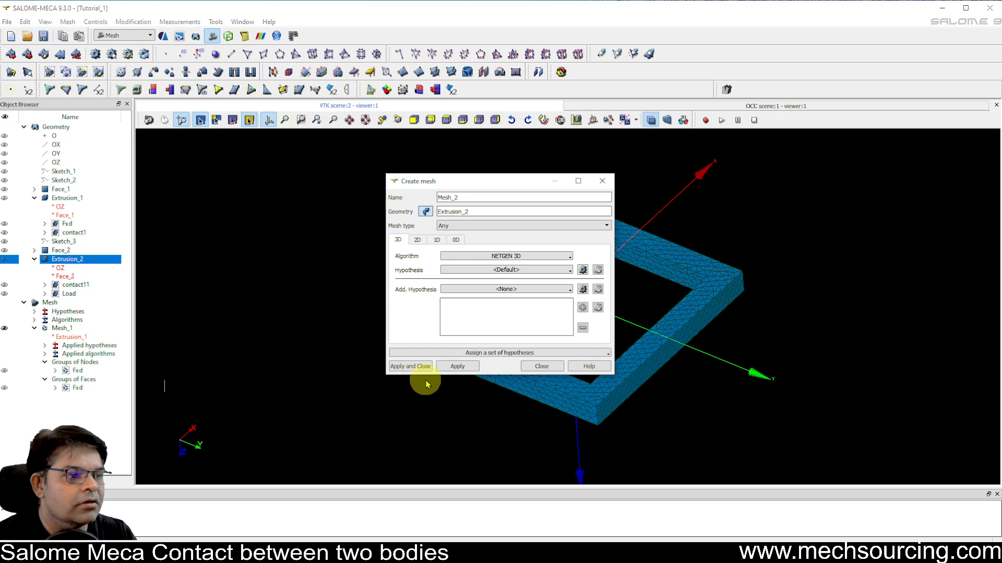
pyautogui.click(421, 366)
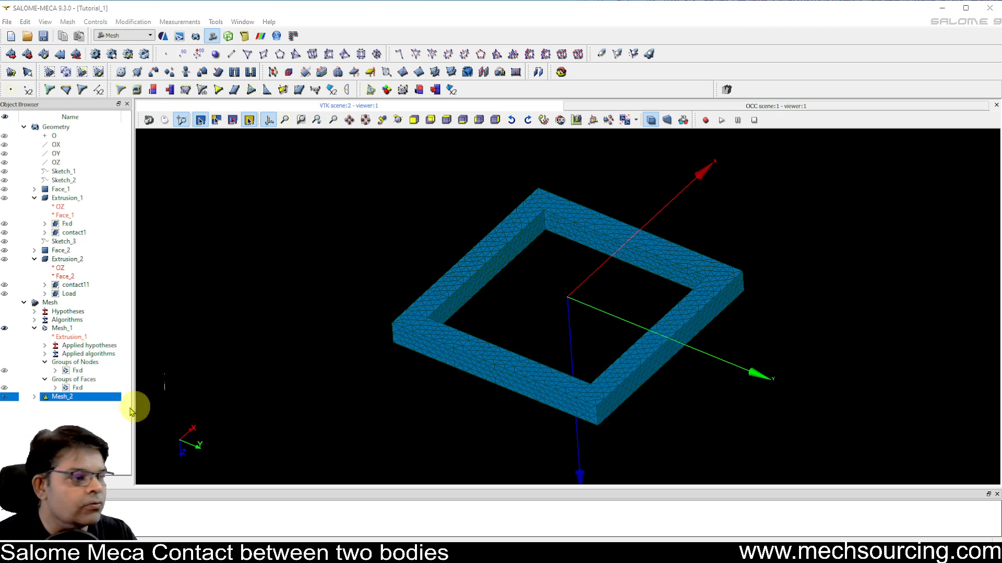
# Create element and node groups on Mesh_2 from the geometry groups contact11 and Load.
pyautogui.rightClick(107, 397)
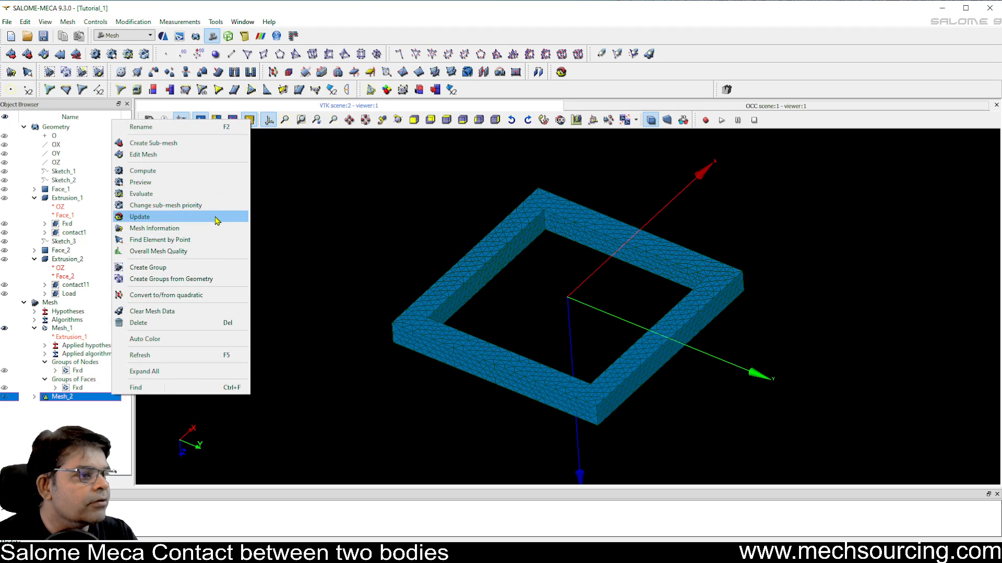
pyautogui.click(221, 278)
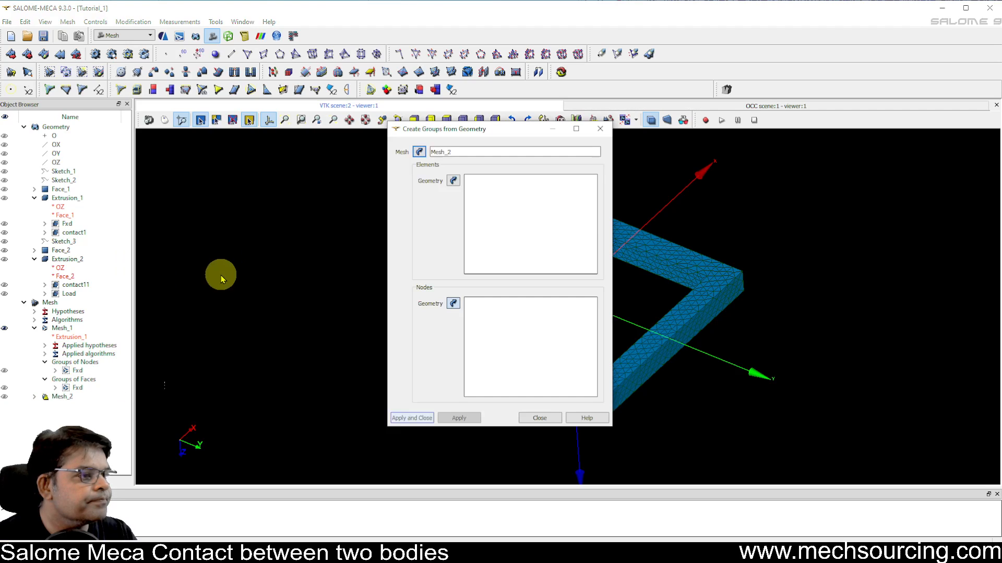
pyautogui.click(73, 285)
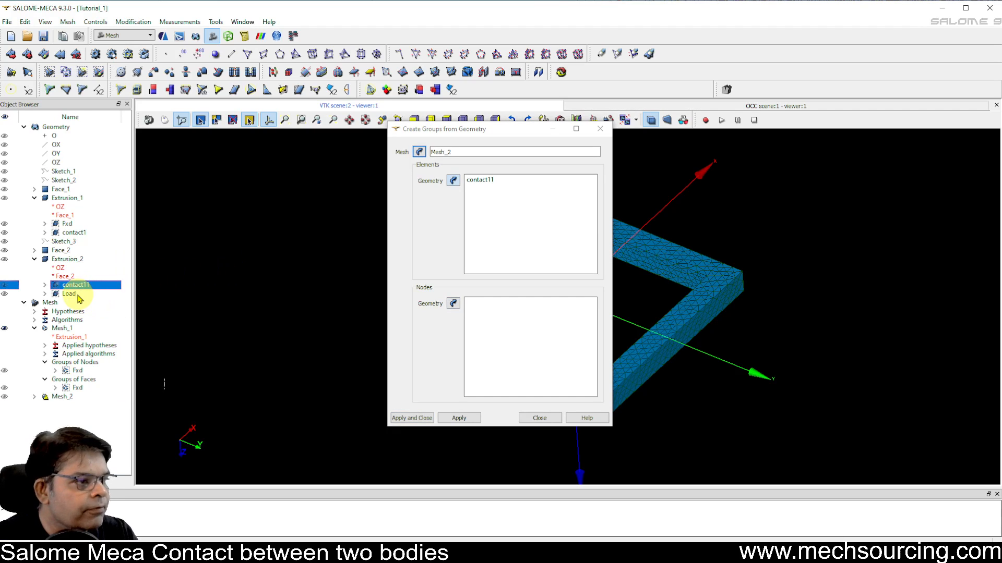
pyautogui.keyDown('ctrl'); pyautogui.click(78, 293); pyautogui.keyUp('ctrl')
pyautogui.click(453, 303)
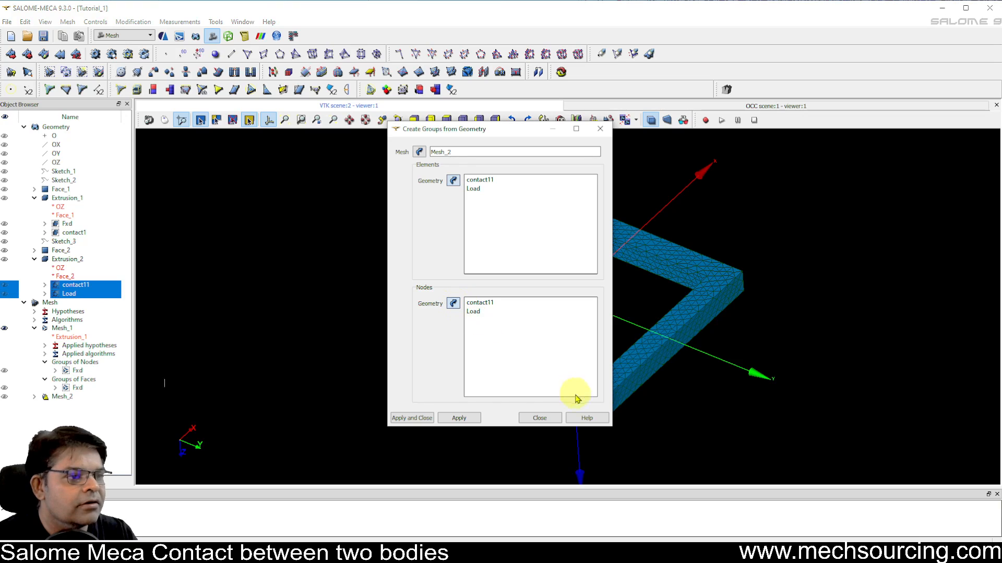
pyautogui.click(420, 418)
# Compute Mesh_2, close the computation report and select its contact11 node group.
pyautogui.click(71, 389)
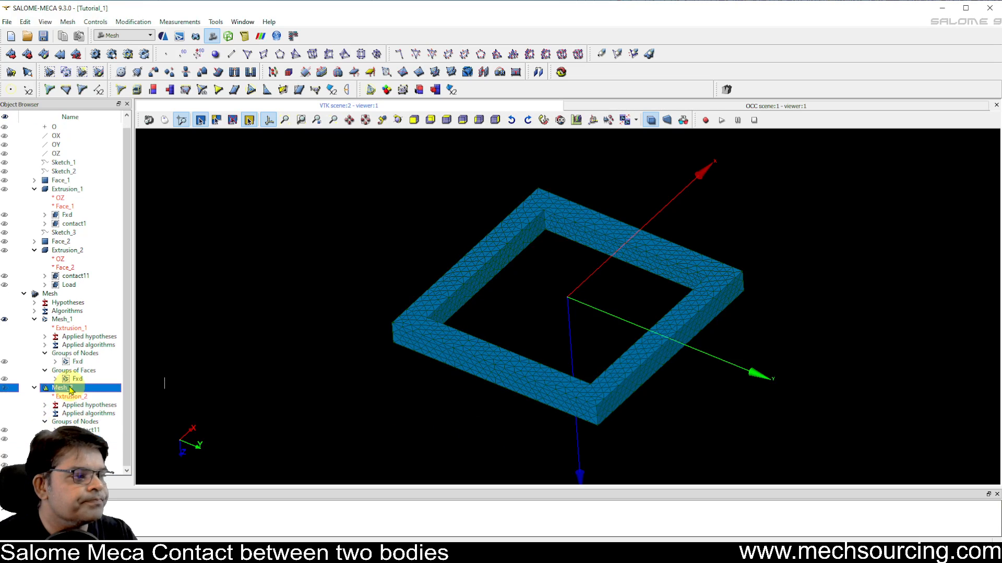
pyautogui.rightClick(70, 390)
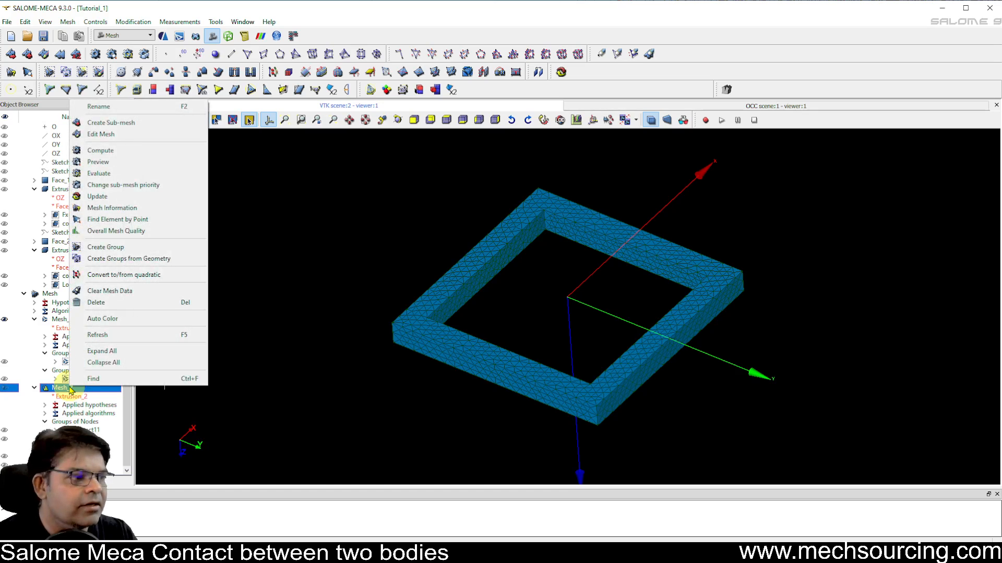
pyautogui.click(135, 151)
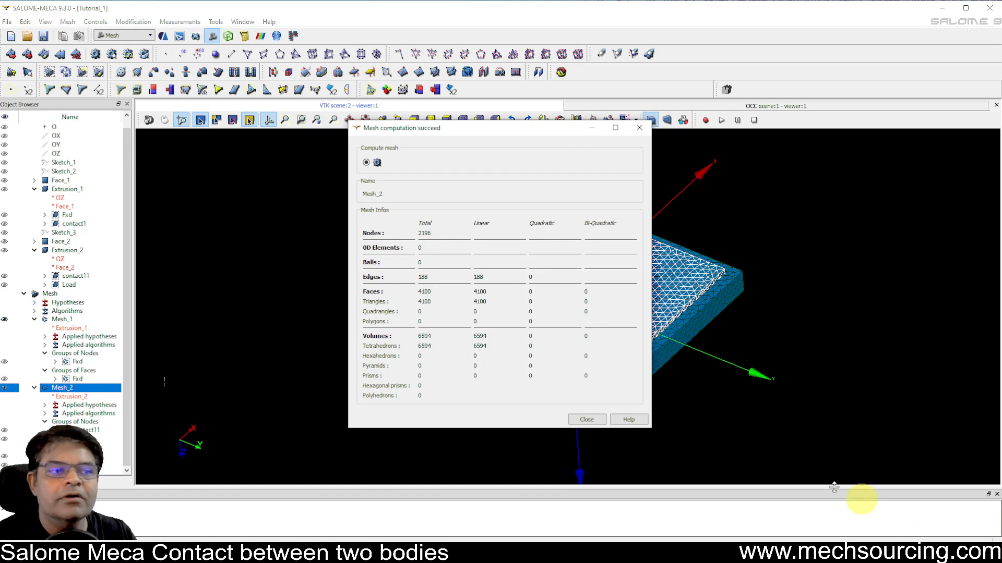
pyautogui.click(593, 420)
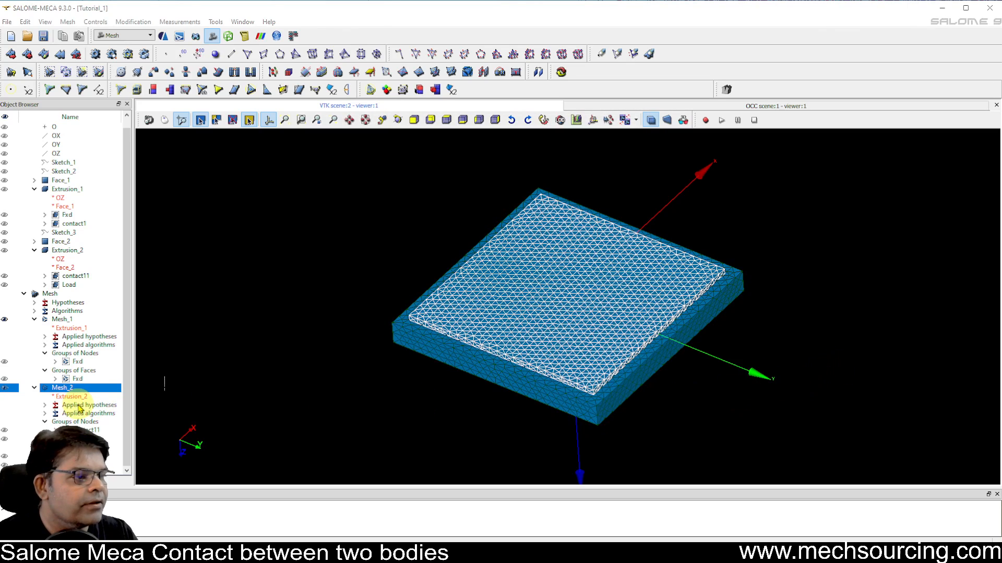
pyautogui.click(87, 429)
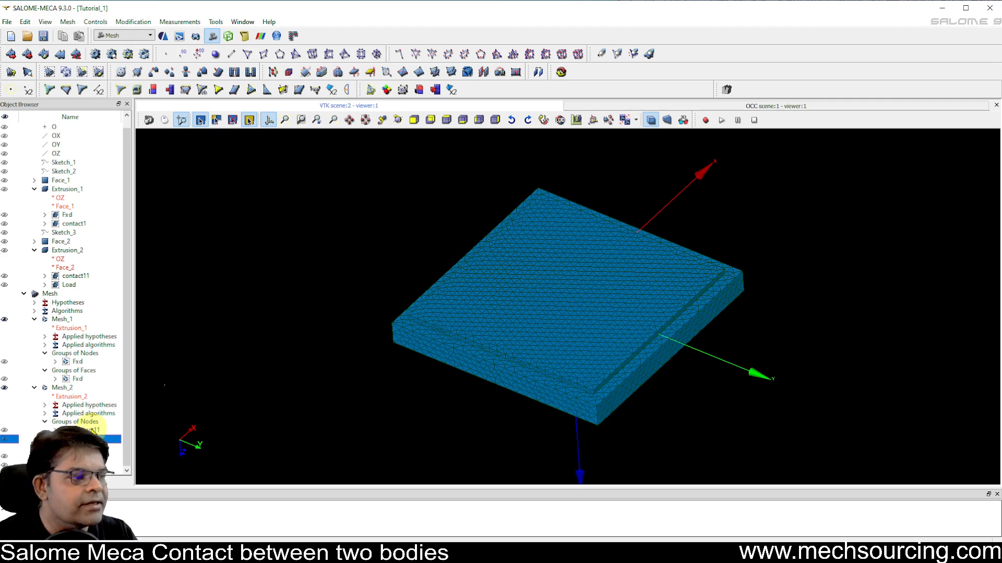
pyautogui.click(94, 430)
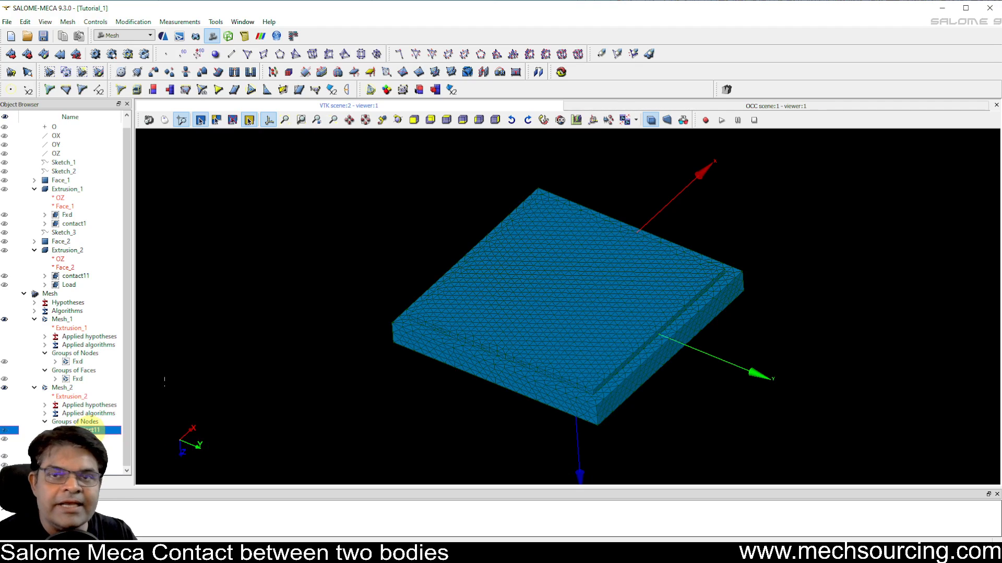